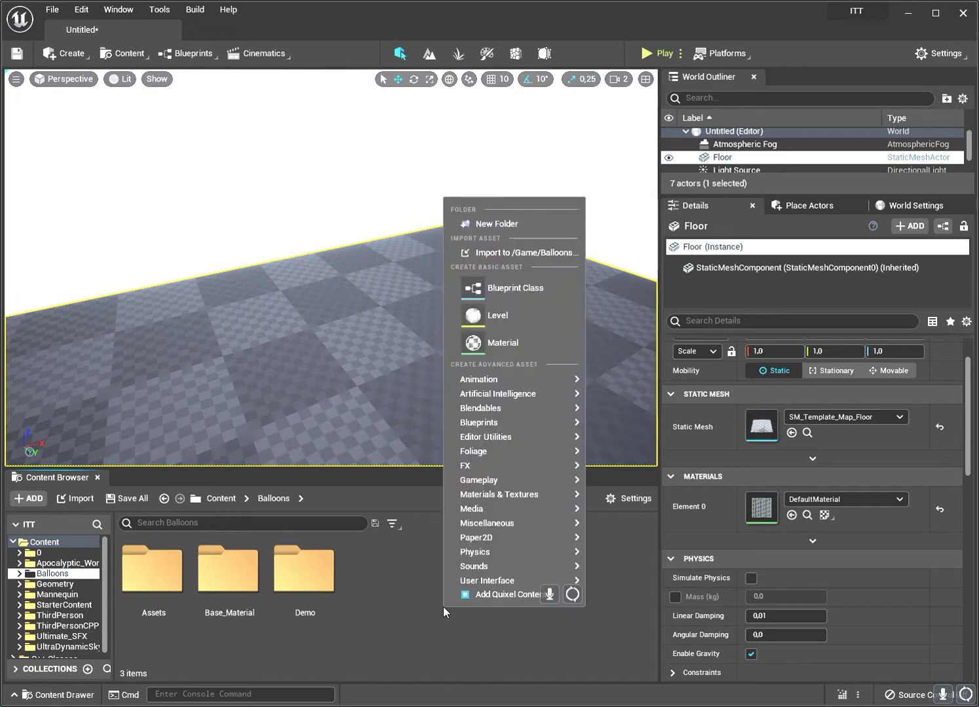
Create an Actor-based Blueprint class named Balloon and open it in the Blueprint editor
left_click(526, 288)
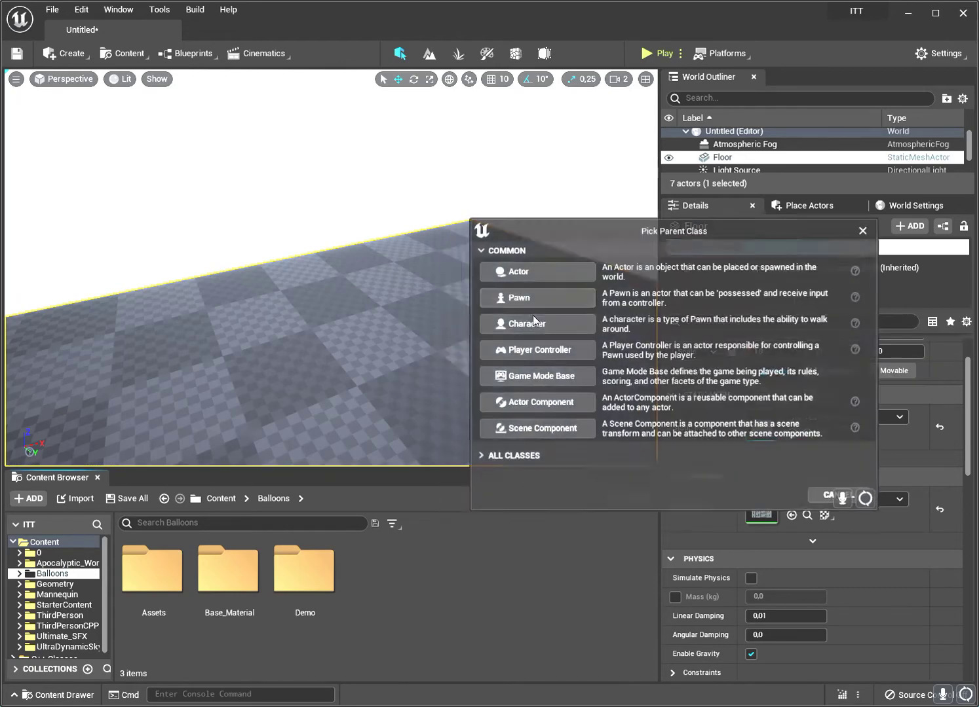
left_click(546, 279)
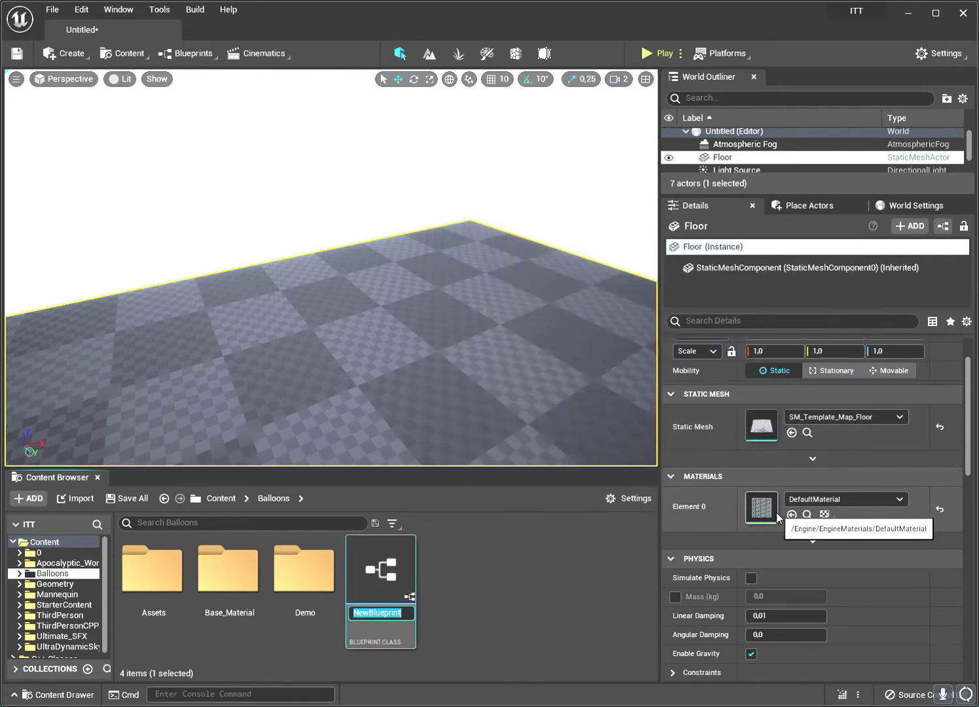
type("Balloon")
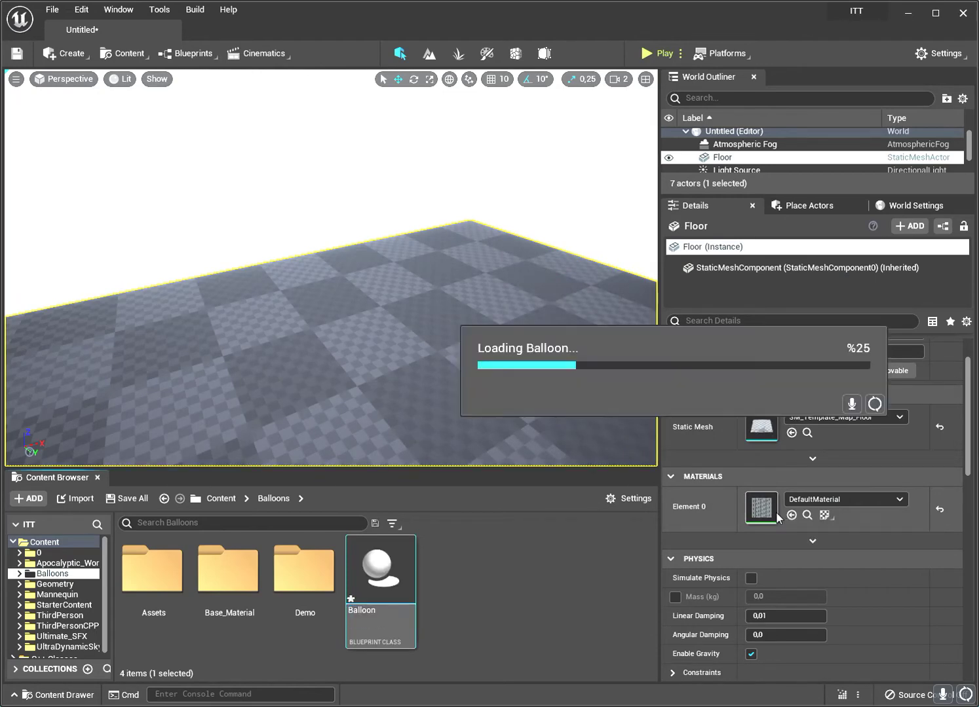
key("Return")
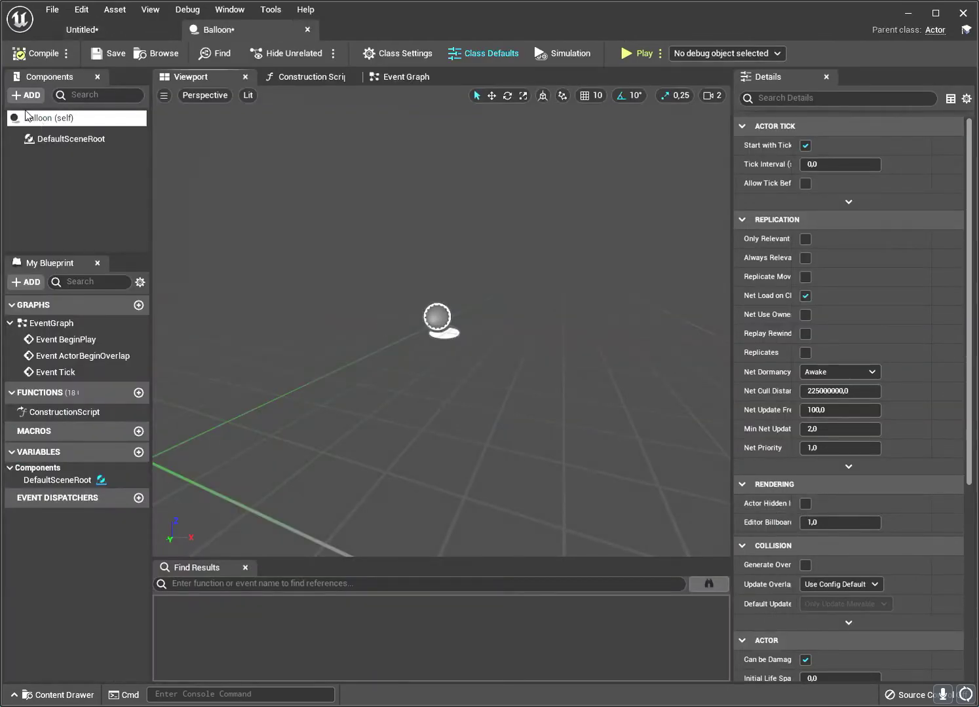
Add a Static Mesh component named Balloon using the SM_letter_B_noRope mesh
left_click(26, 95)
type("stat")
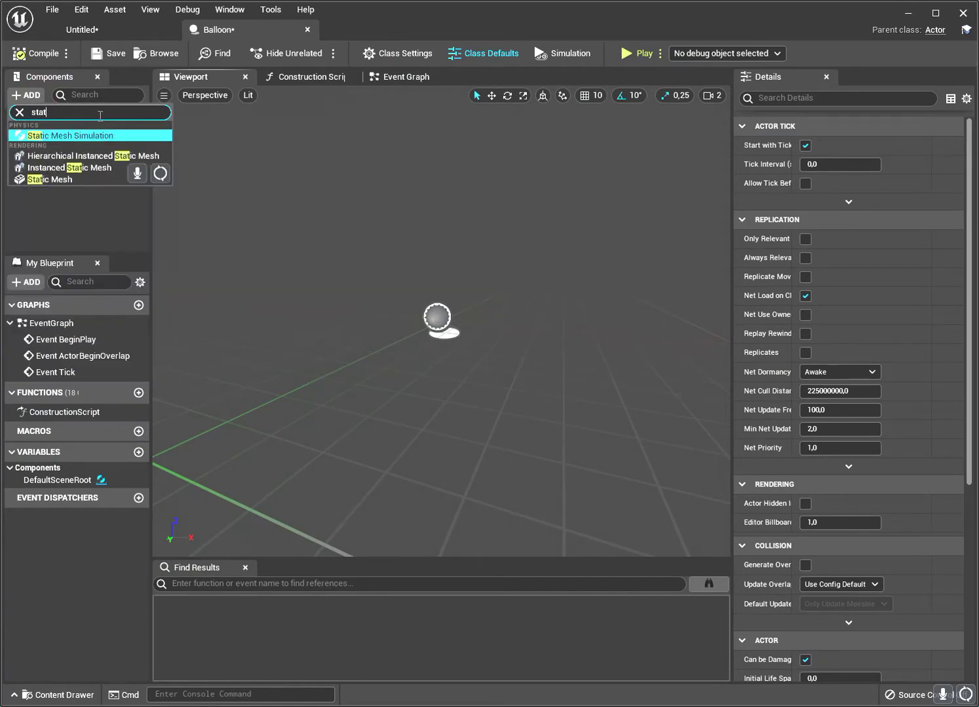
left_click(61, 177)
type("Balloo")
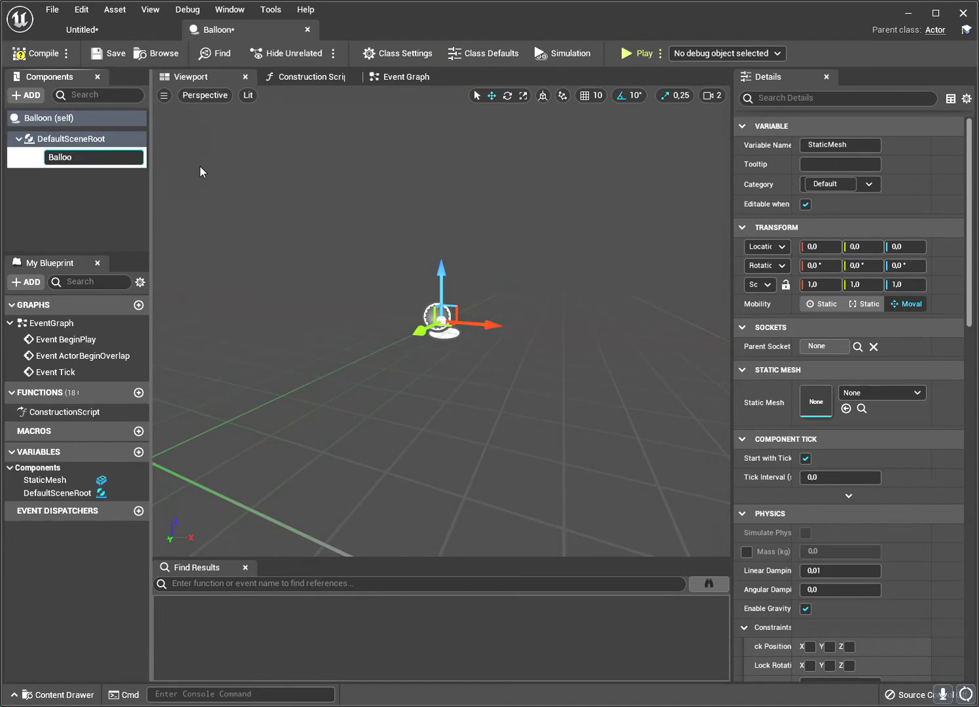
type("n")
key("Return")
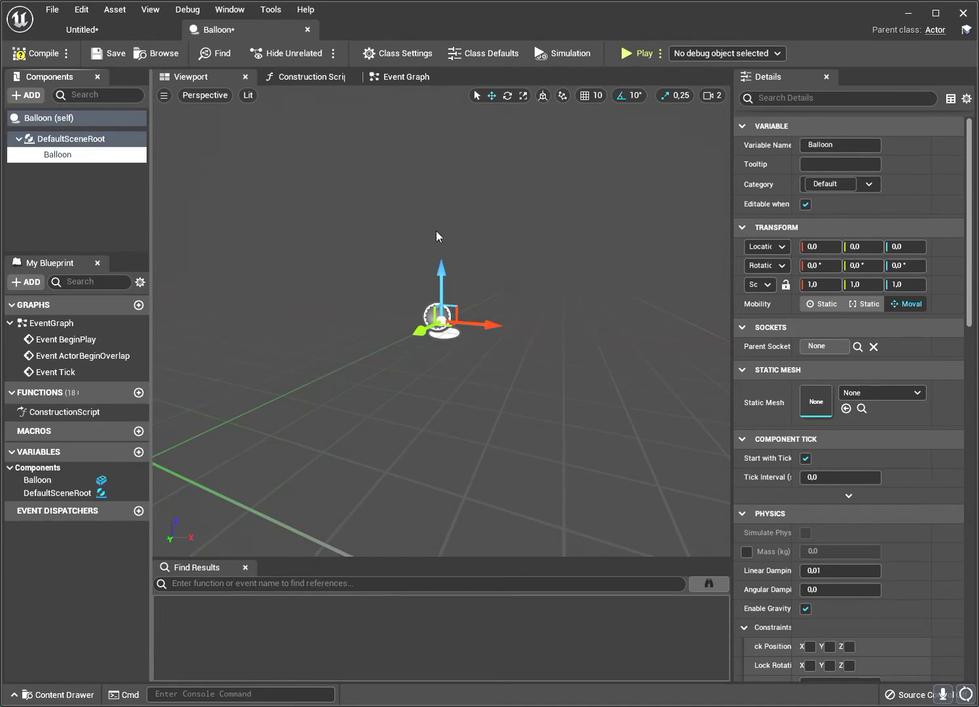
left_click(872, 395)
type("no let")
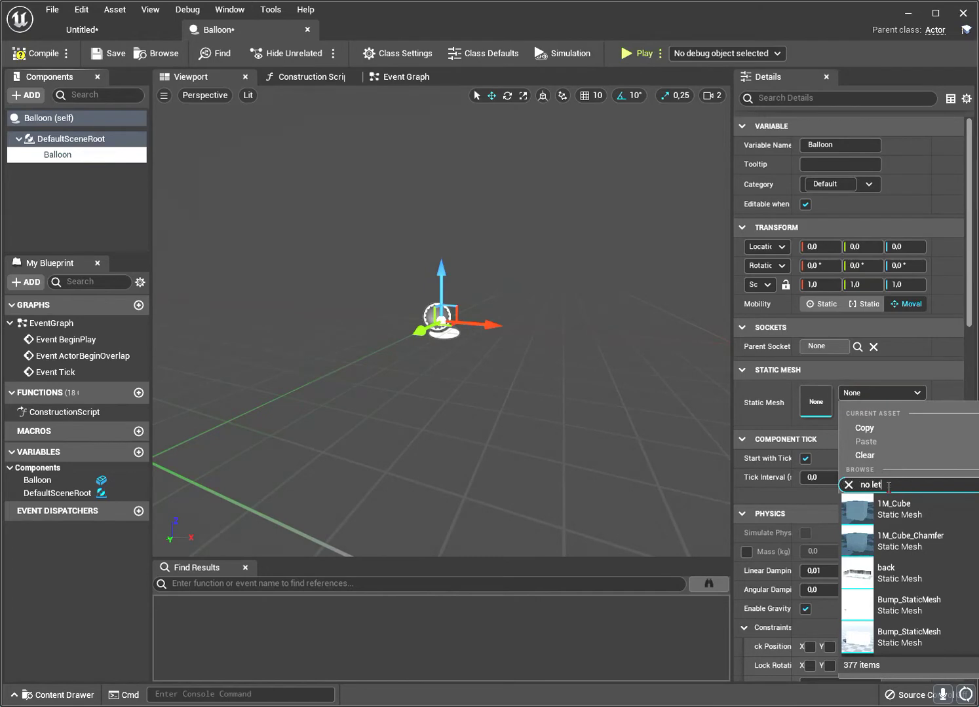
type("ter")
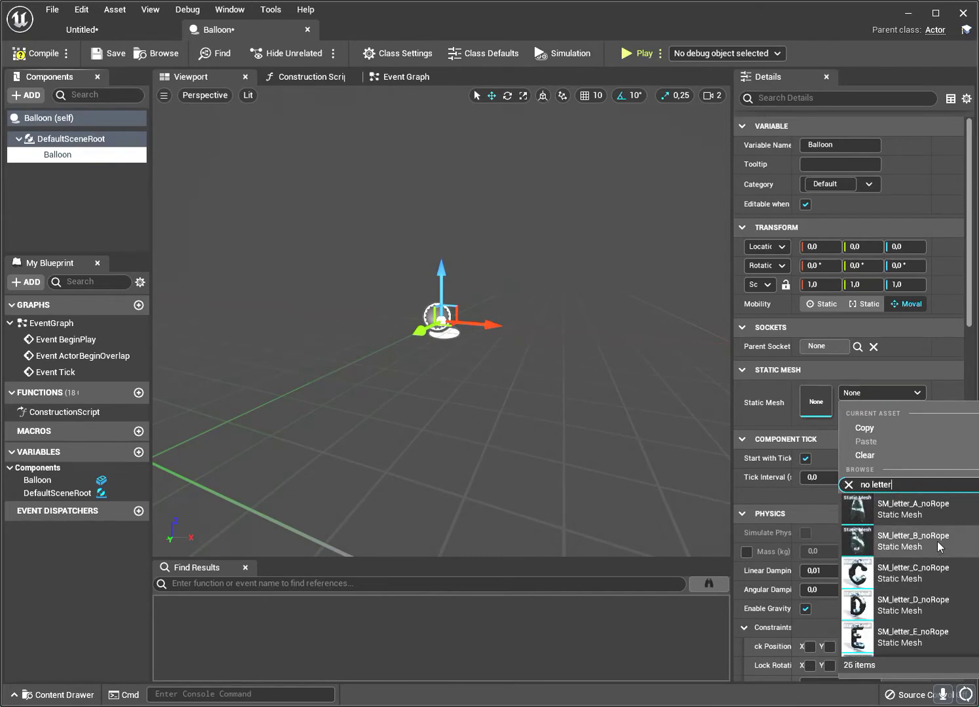
left_click(935, 542)
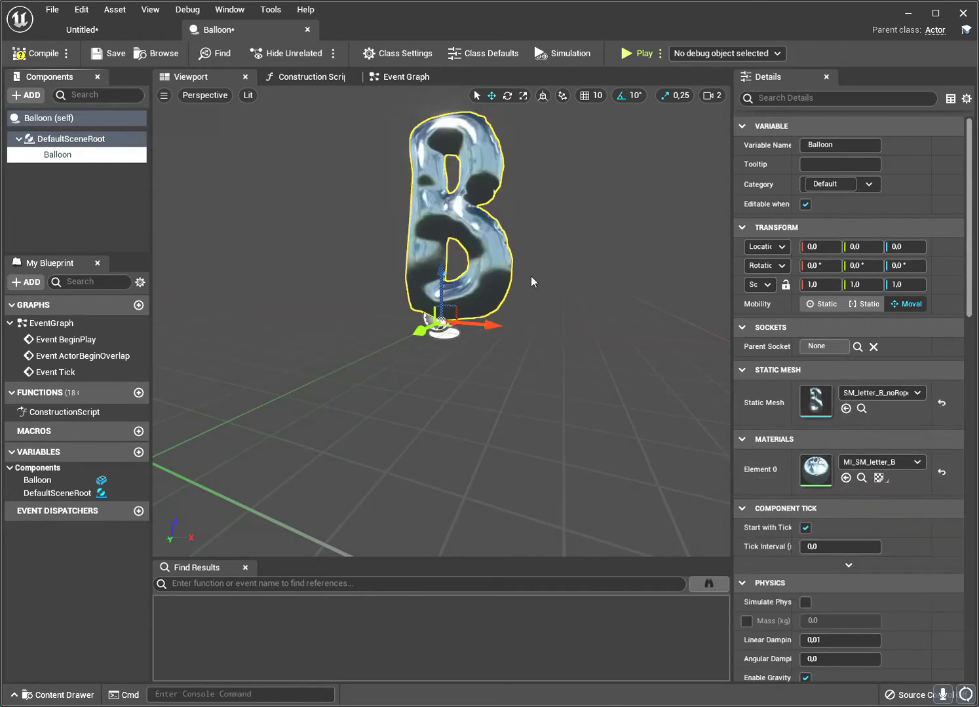
Raise the Balloon mesh to about Z 105.58 above the scene root
mouse_move(566, 249)
left_mouse_down()
mouse_move(557, 288)
mouse_move(557, 249)
mouse_move(557, 262)
left_mouse_up()
mouse_move(485, 327)
left_mouse_down()
mouse_move(586, 256)
mouse_move(567, 255)
left_mouse_up()
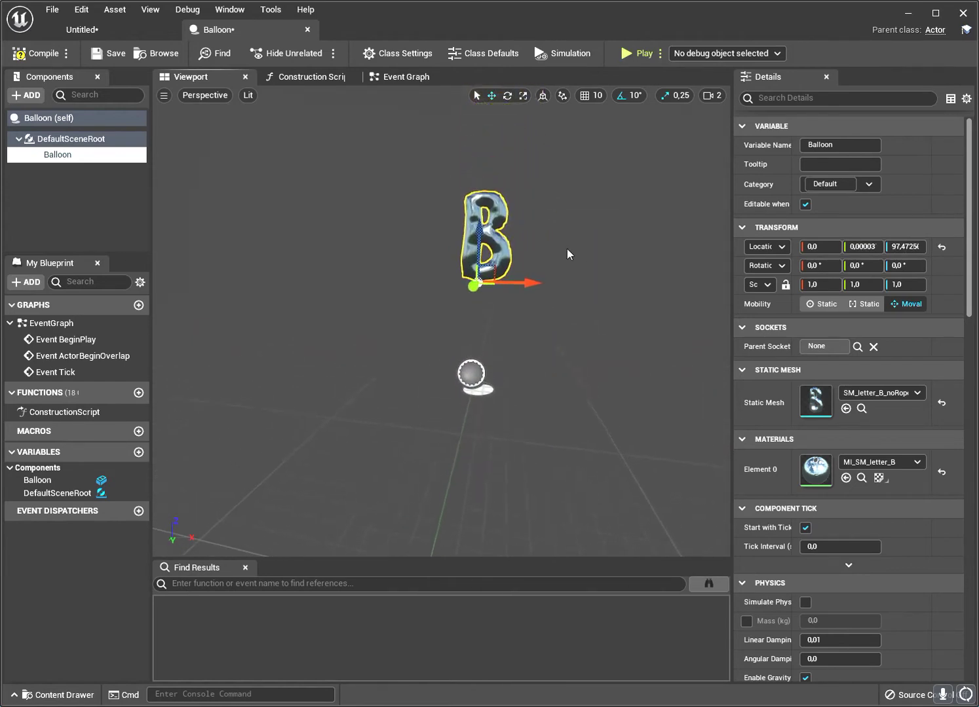
left_click_drag(482, 236, 483, 213)
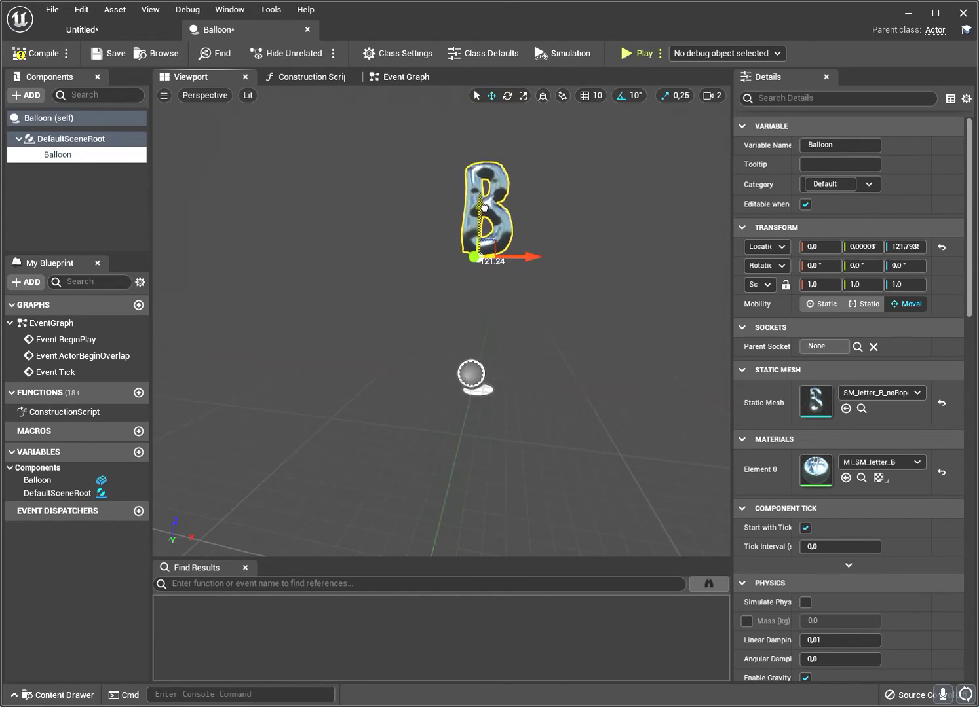
left_click_drag(483, 213, 479, 228)
left_click_drag(556, 243, 569, 210)
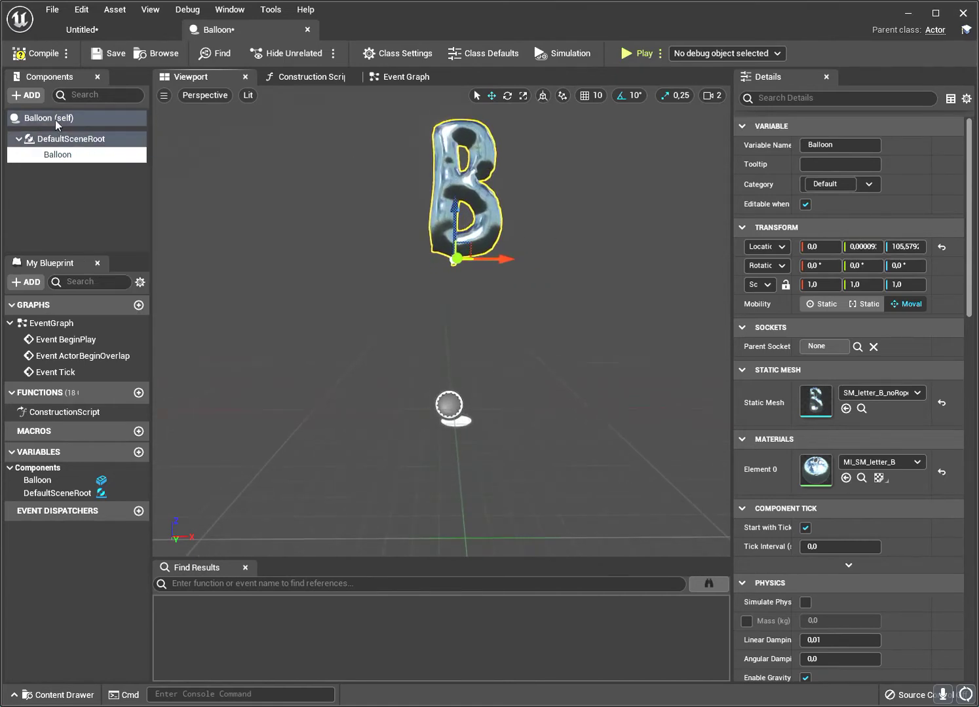
left_click(27, 95)
Add a Cable component under Balloon and move its start up to the balloon's base
type("ca")
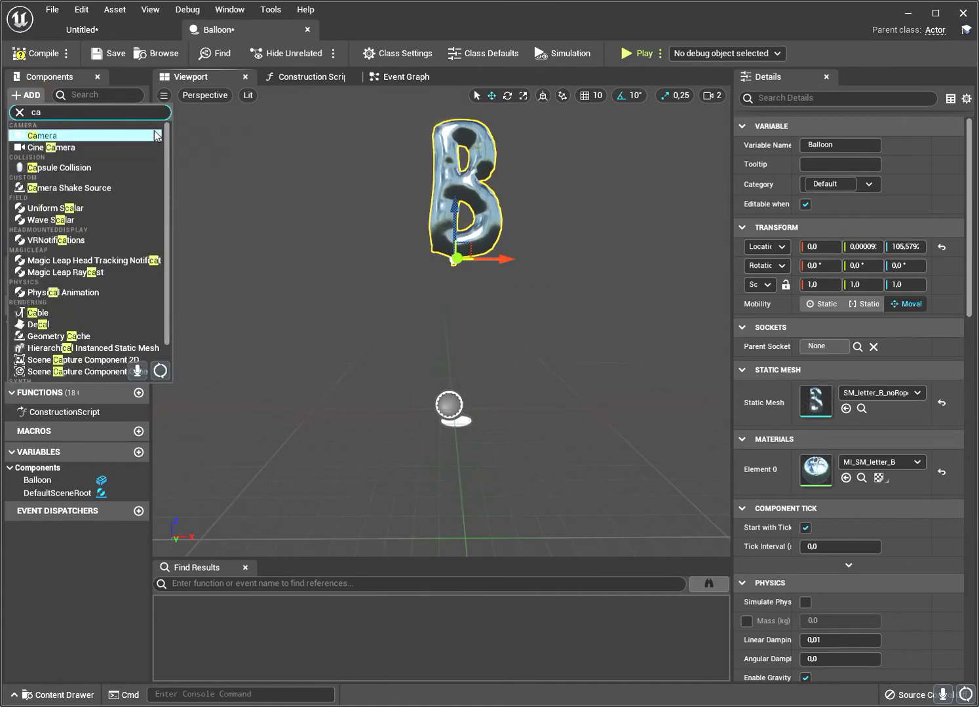
type("ble")
left_click(154, 135)
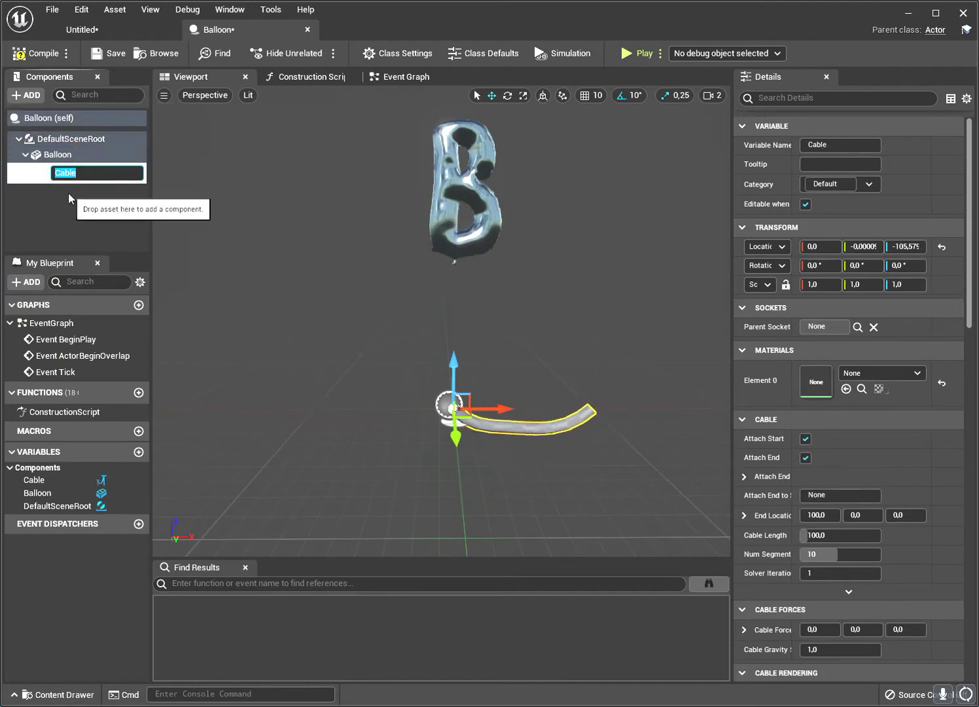
left_click(78, 190)
left_click(71, 138)
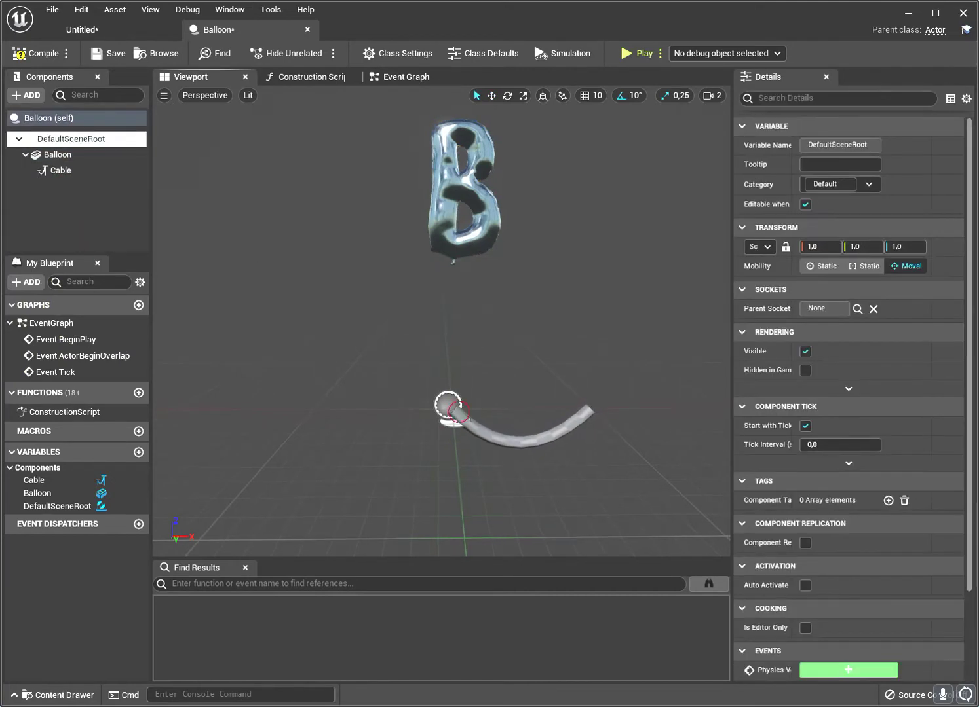
left_click(61, 170)
left_click_drag(451, 365, 451, 210)
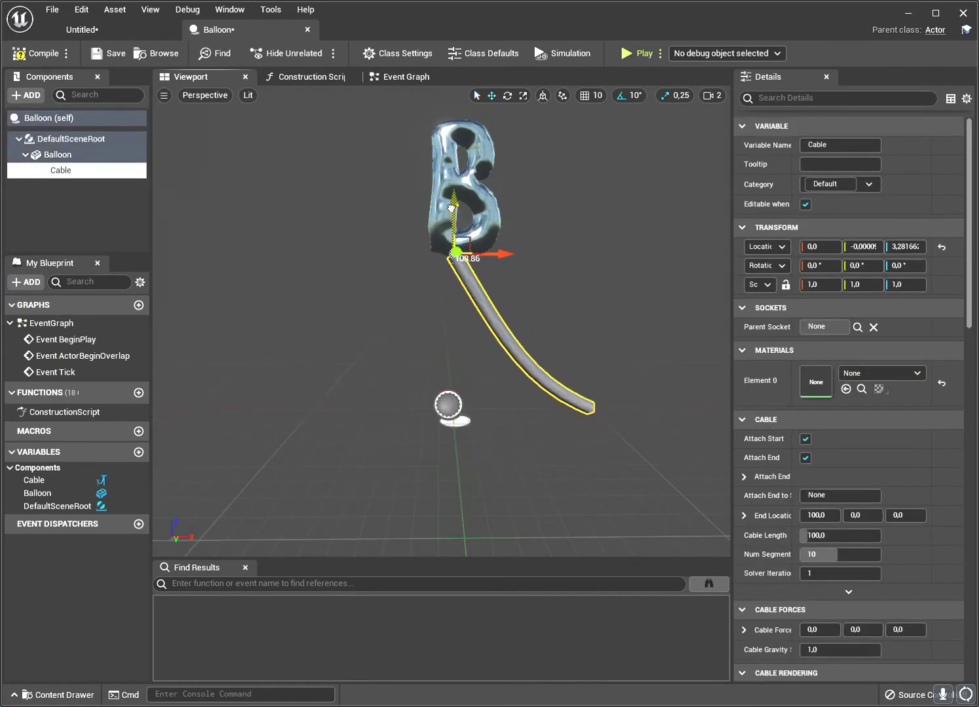
Scale the Cable component to 0,2 on X, Y and Z
left_click(823, 286)
type("0,2")
key("Return")
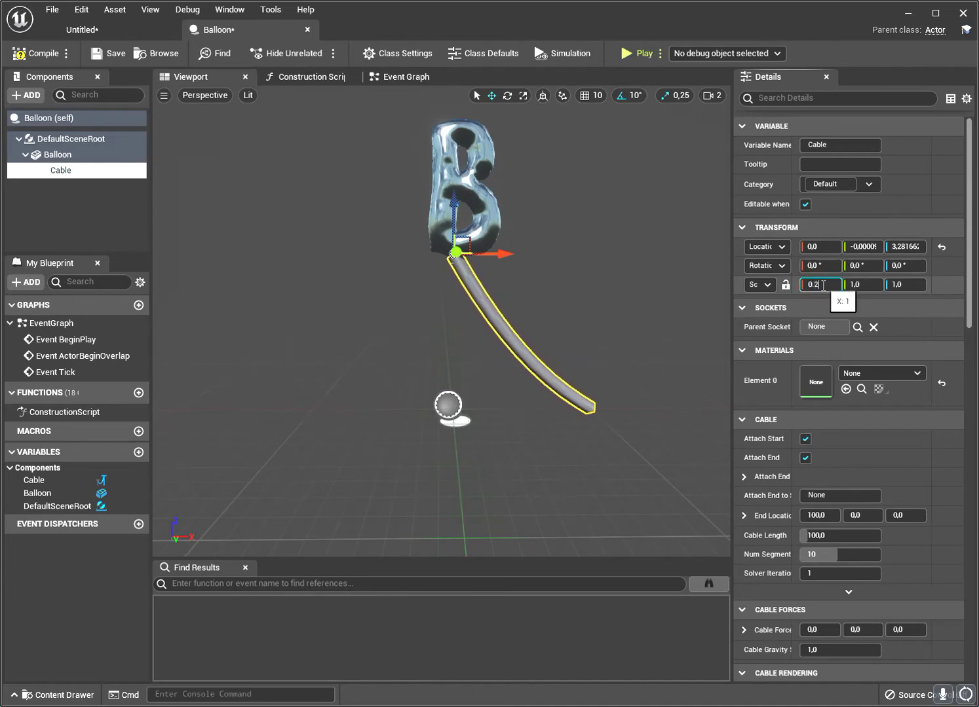
left_click(854, 285)
type("0,2")
key("Return")
left_click(900, 284)
type("0,2")
key("Return")
Nudge the cable's start onto the balloon's base and reselect the Balloon mesh
left_click_drag(455, 216, 455, 211)
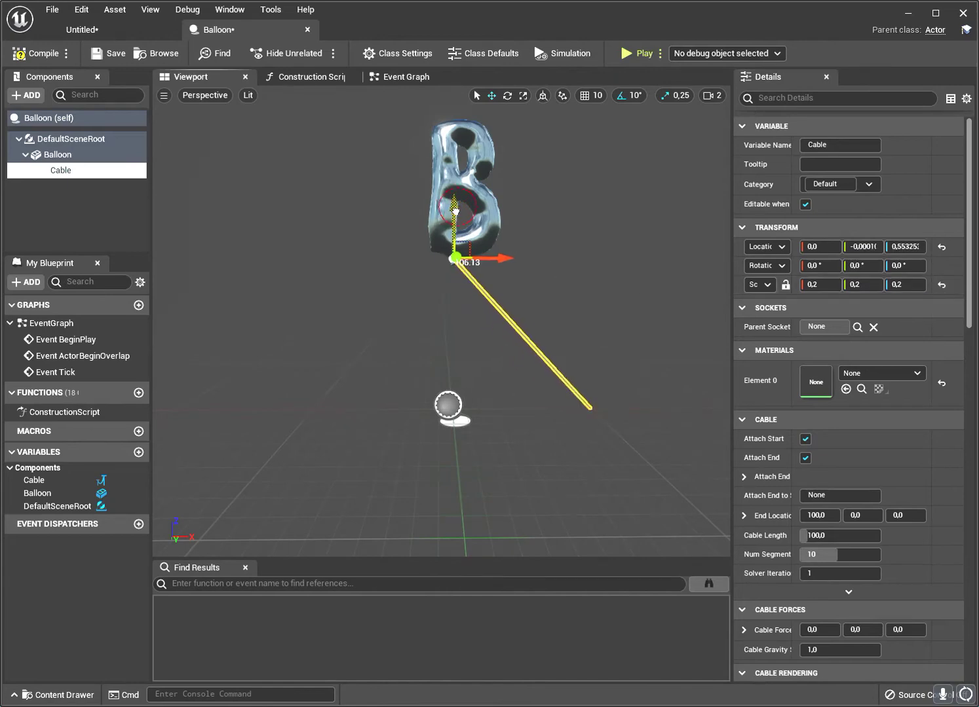
scroll(544, 210, "up", 2)
scroll(544, 210, "up", 3)
scroll(544, 210, "up", 3)
scroll(544, 210, "up", 2)
scroll(543, 210, "down", 2)
scroll(544, 210, "down", 2)
scroll(543, 209, "down", 2)
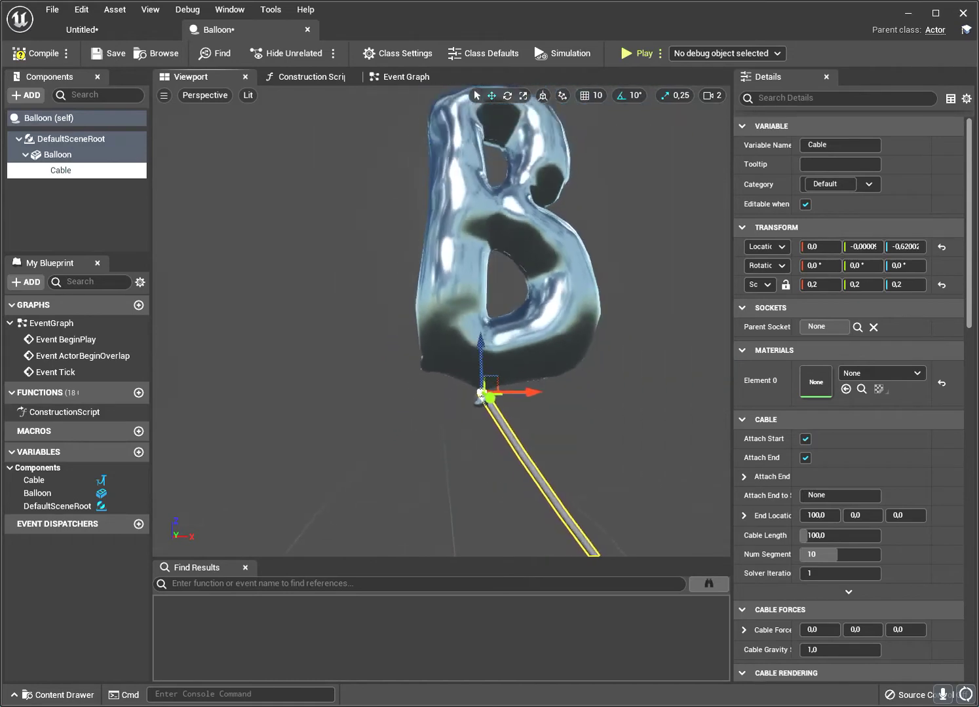
scroll(543, 210, "down", 2)
scroll(455, 354, "down", 1)
scroll(454, 353, "down", 1)
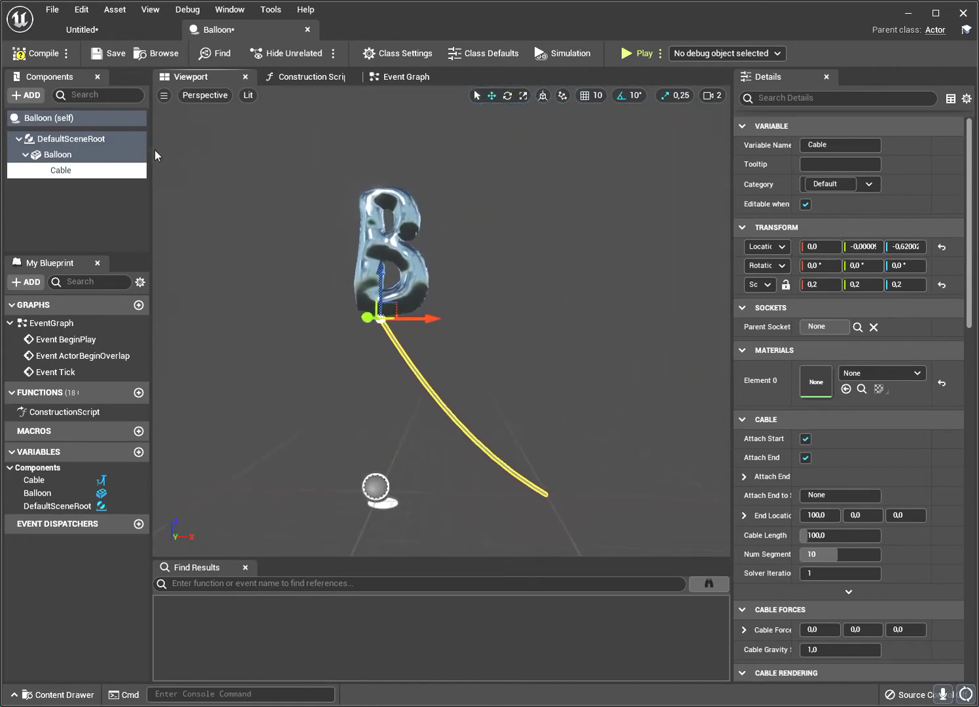
left_click(59, 154)
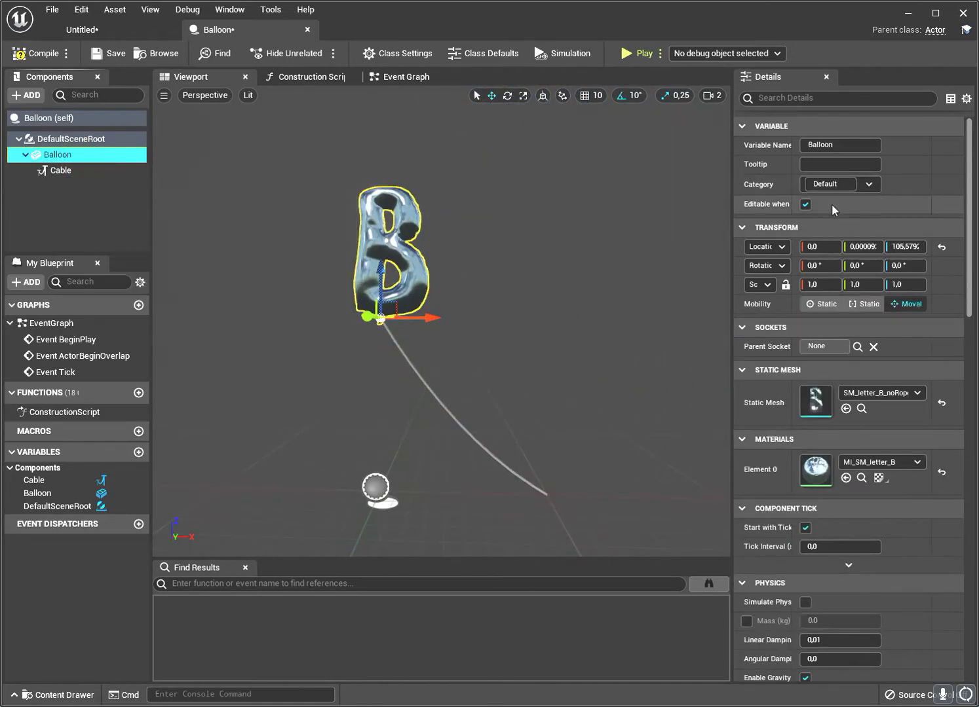
Enable Simulate Physics on the Balloon mesh with linear damping 0,5
scroll(835, 337, "down", 2)
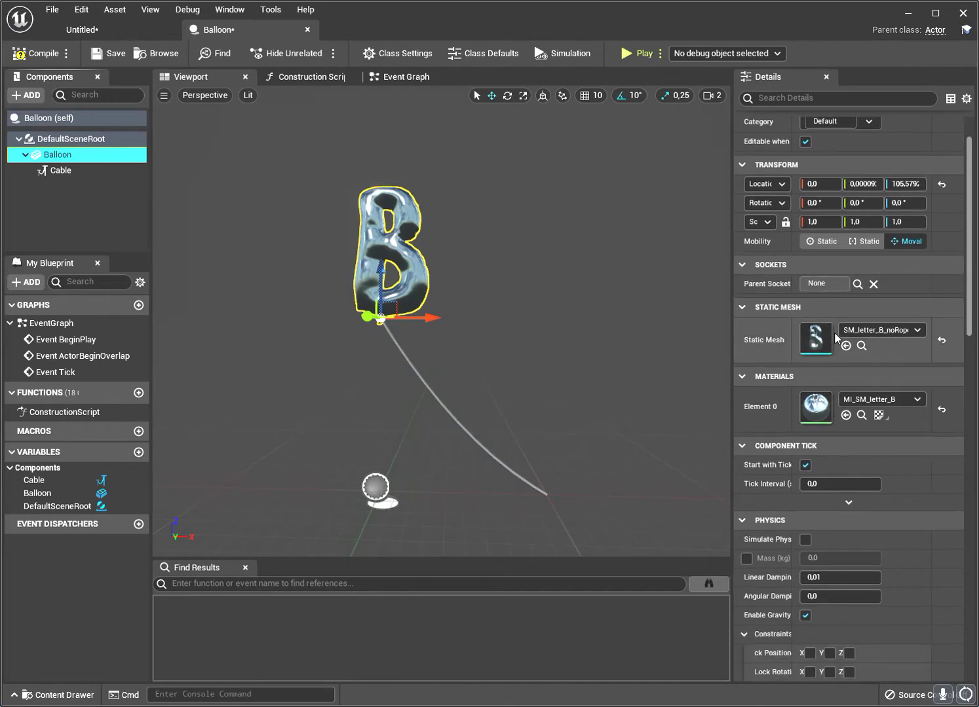
scroll(835, 336, "down", 2)
scroll(833, 332, "down", 2)
scroll(831, 335, "down", 1)
scroll(826, 343, "down", 1)
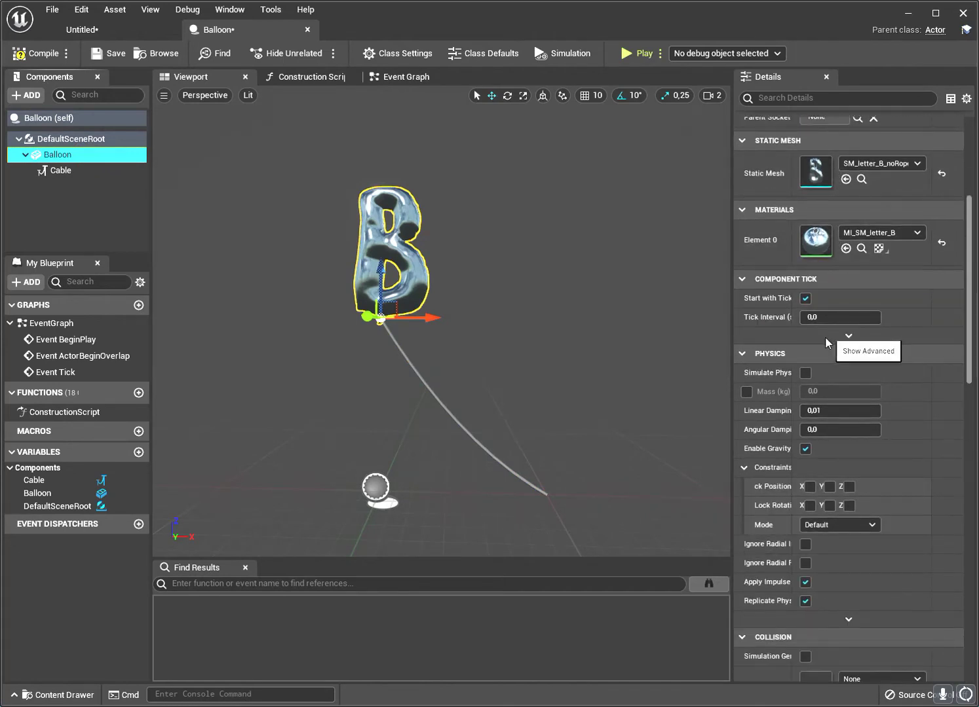
left_click(806, 376)
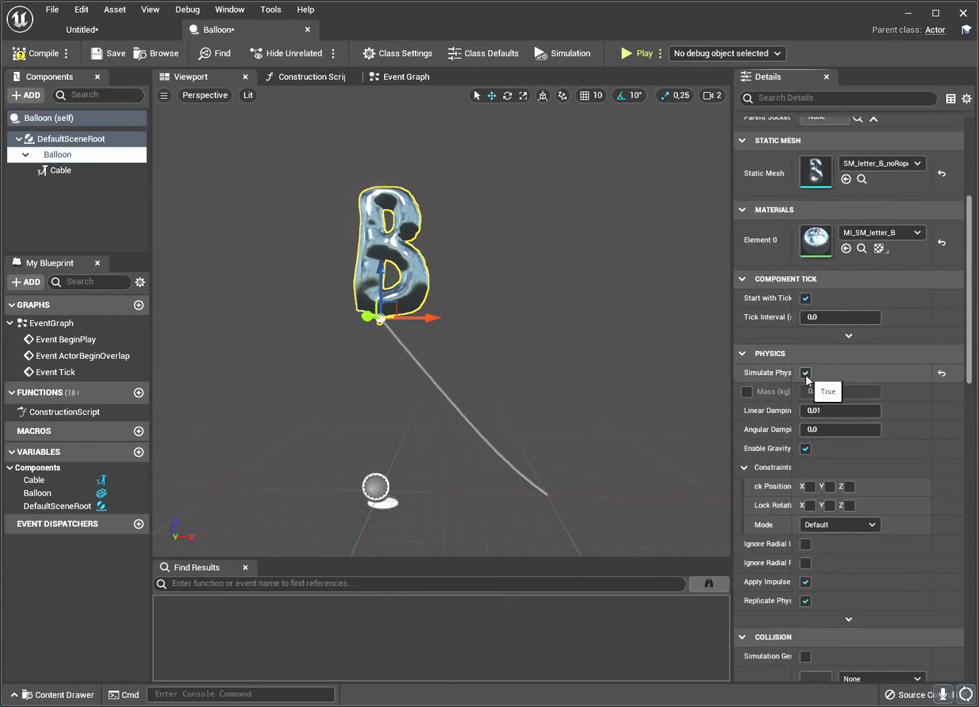
scroll(782, 371, "down", 1)
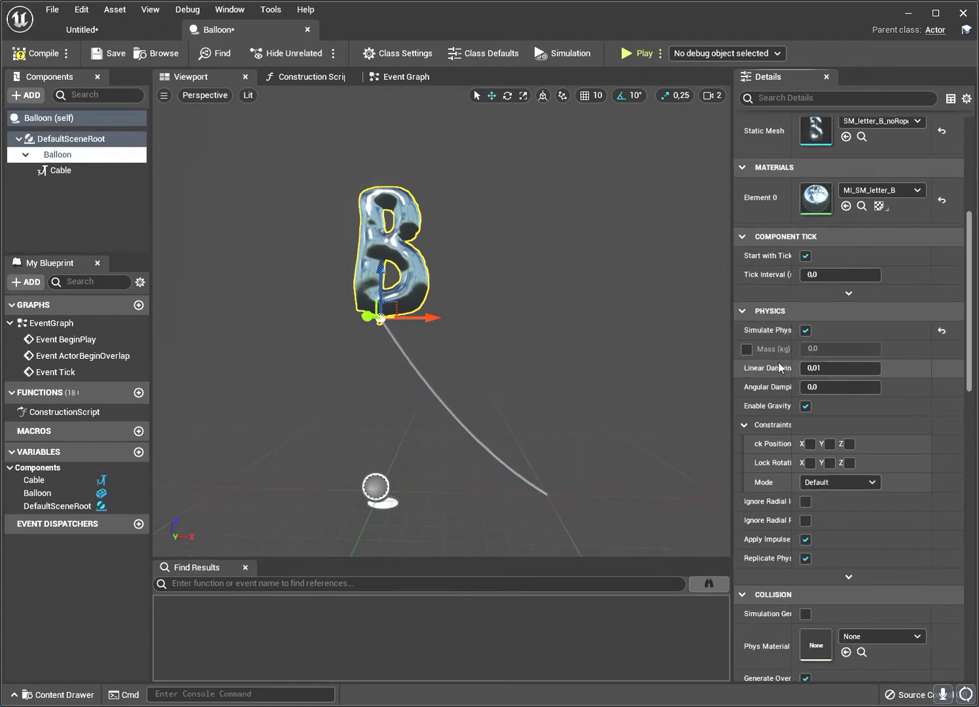
scroll(779, 362, "down", 1)
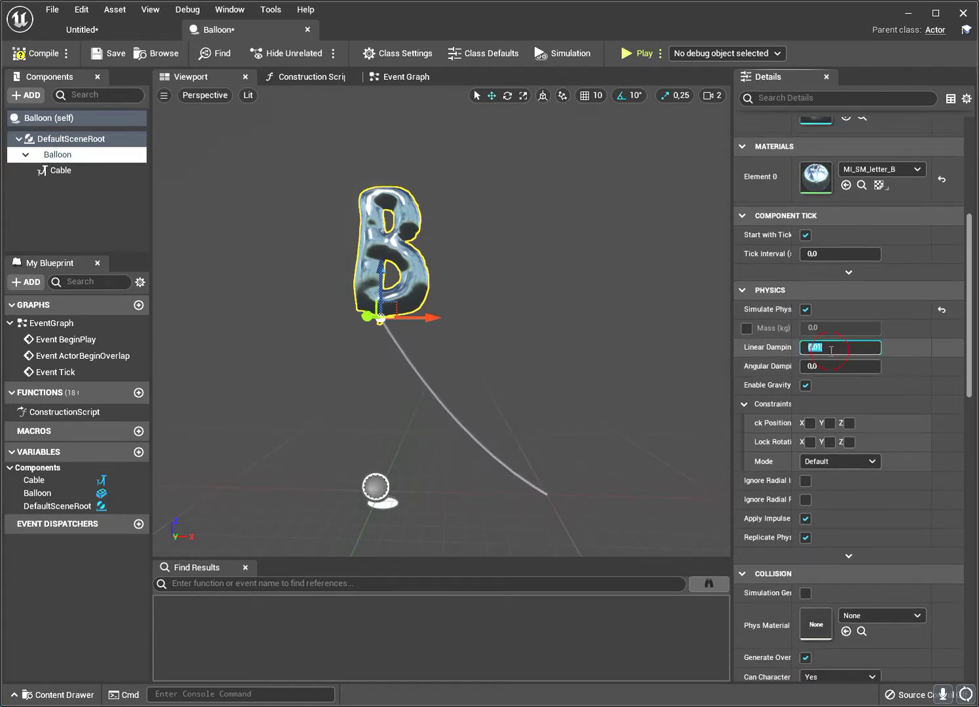
type("0,5")
key("Return")
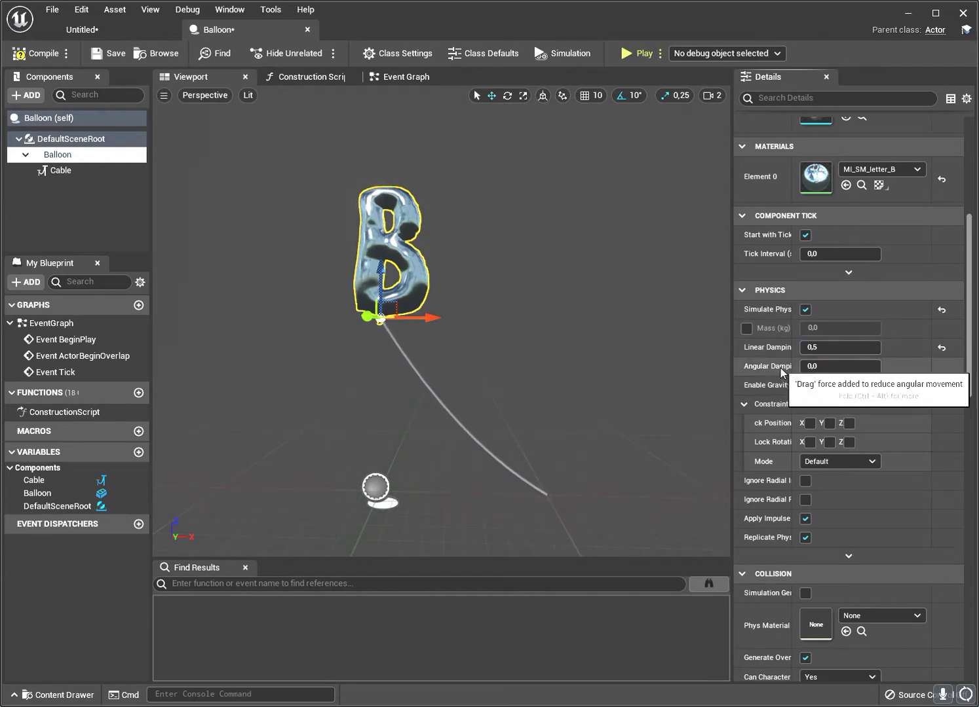
Add a Physics Constraint component to the Blueprint's root
scroll(781, 371, "down", 2)
scroll(778, 365, "down", 2)
scroll(770, 370, "down", 2)
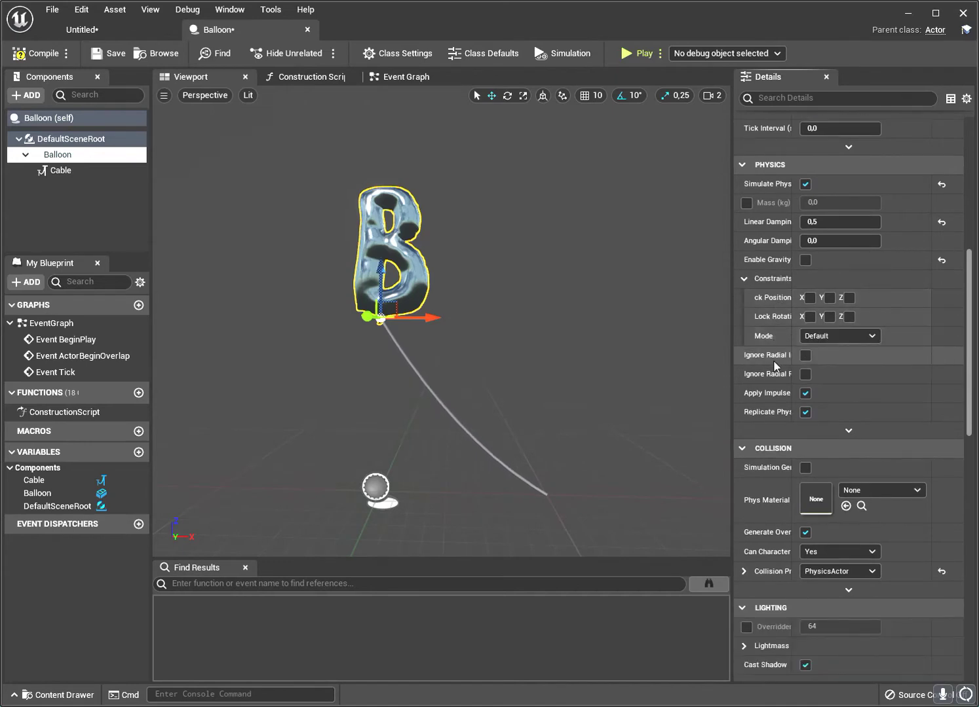
scroll(772, 370, "up", 3)
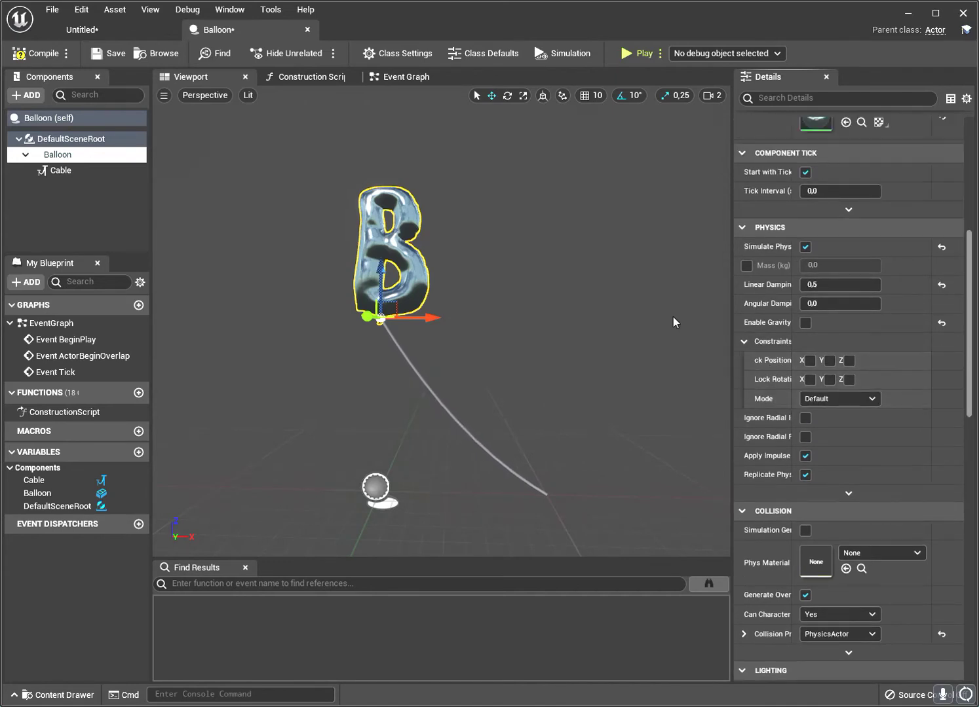
left_click(48, 138)
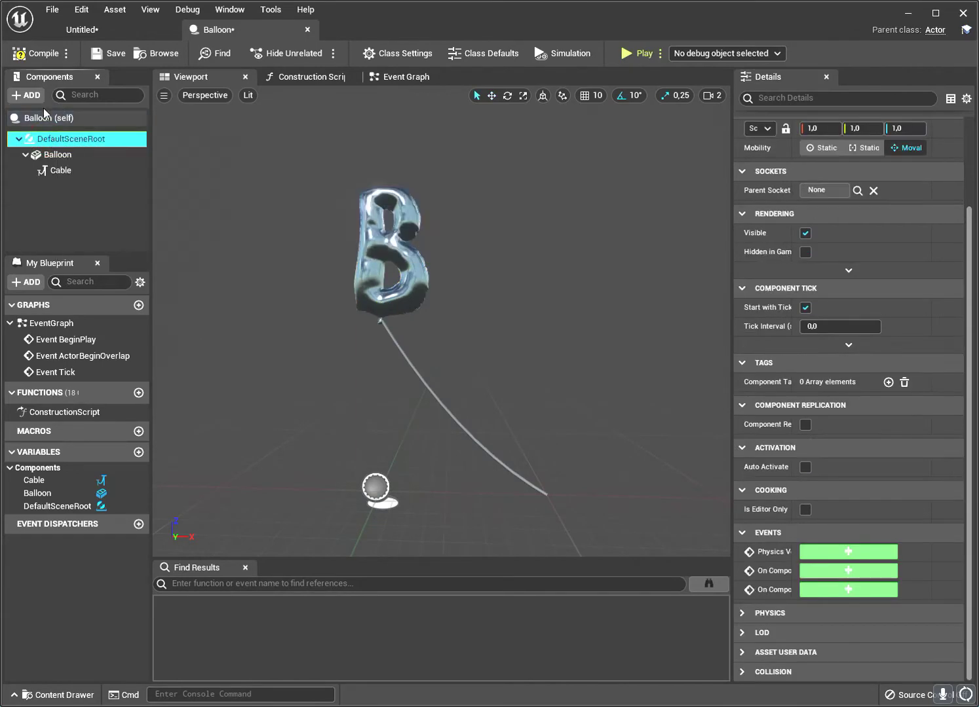
left_click(27, 95)
type("co")
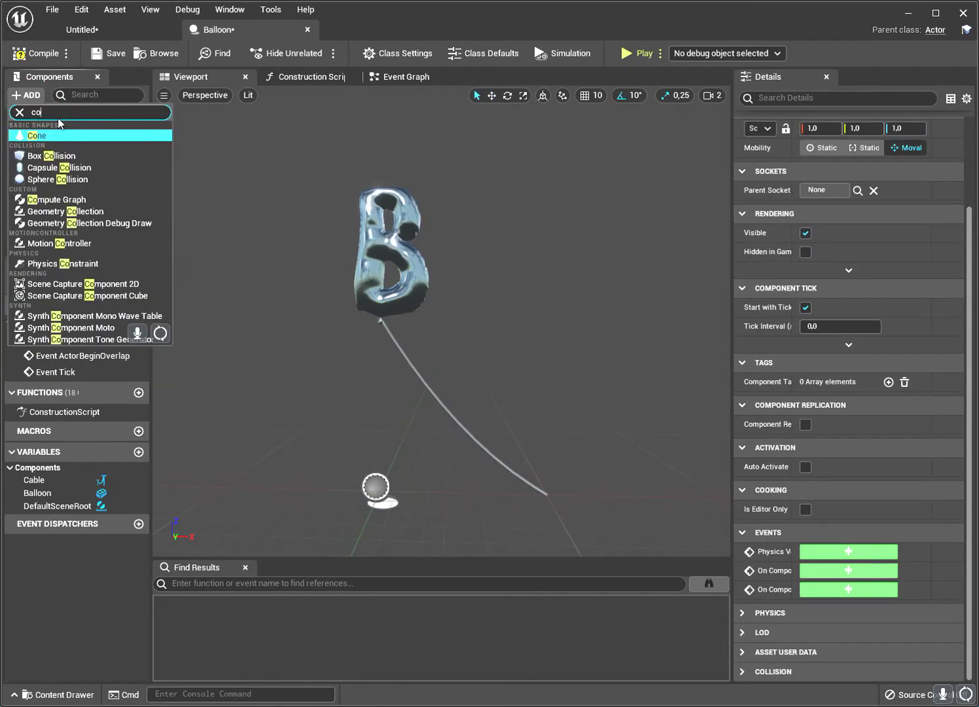
type("ns")
left_click(70, 136)
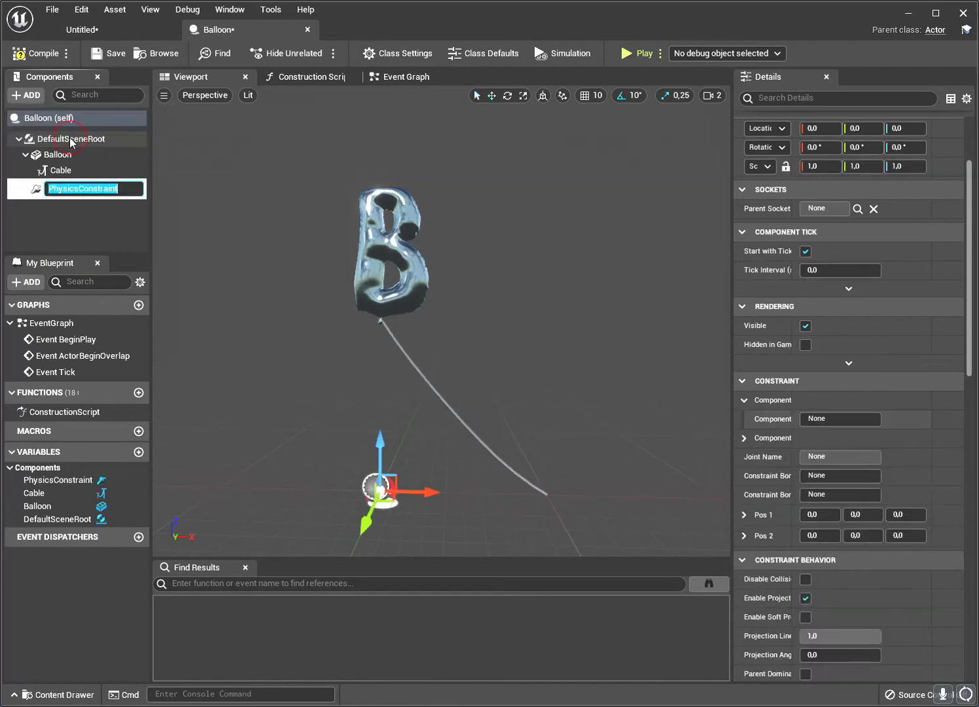
Name the new PhysicsConstraint component and bring up its constraint properties
left_click(61, 206)
left_click(62, 190)
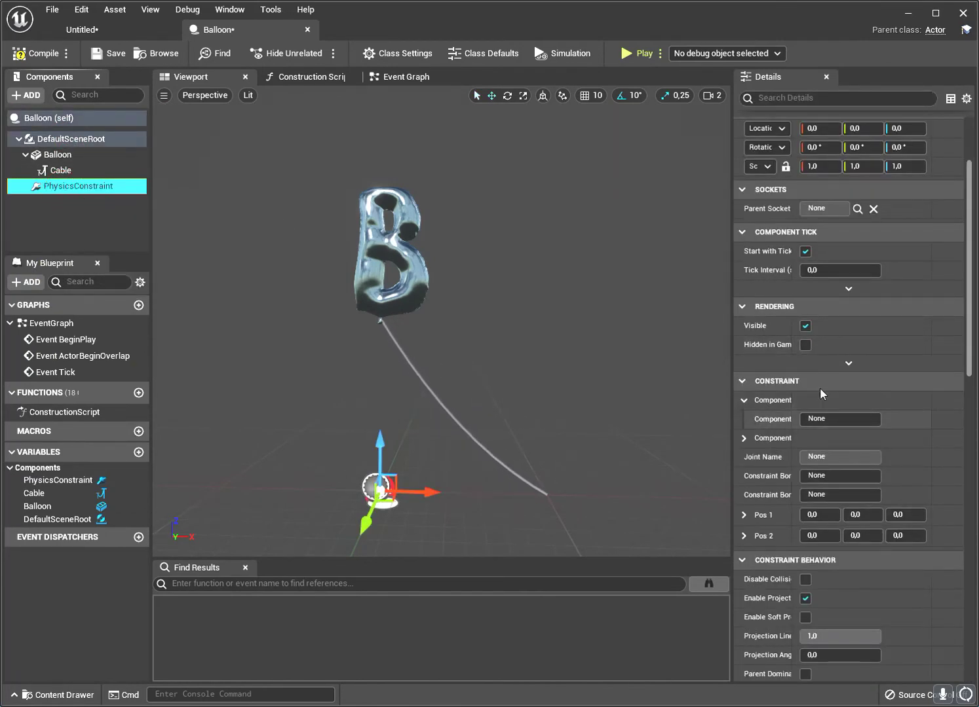
left_click_drag(795, 402, 843, 402)
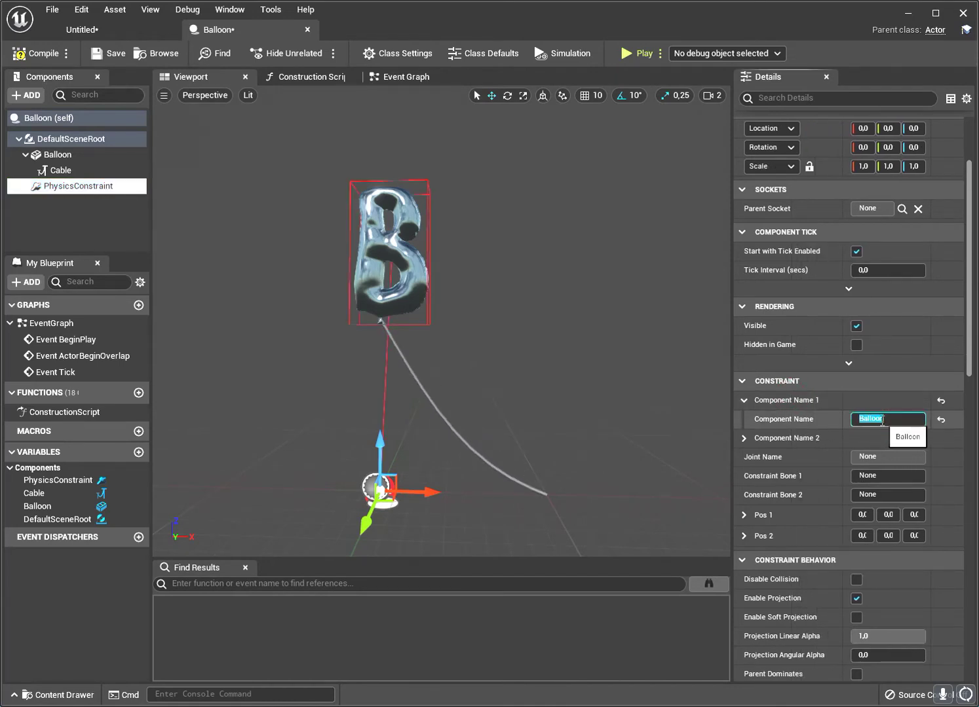
scroll(795, 443, "down", 2)
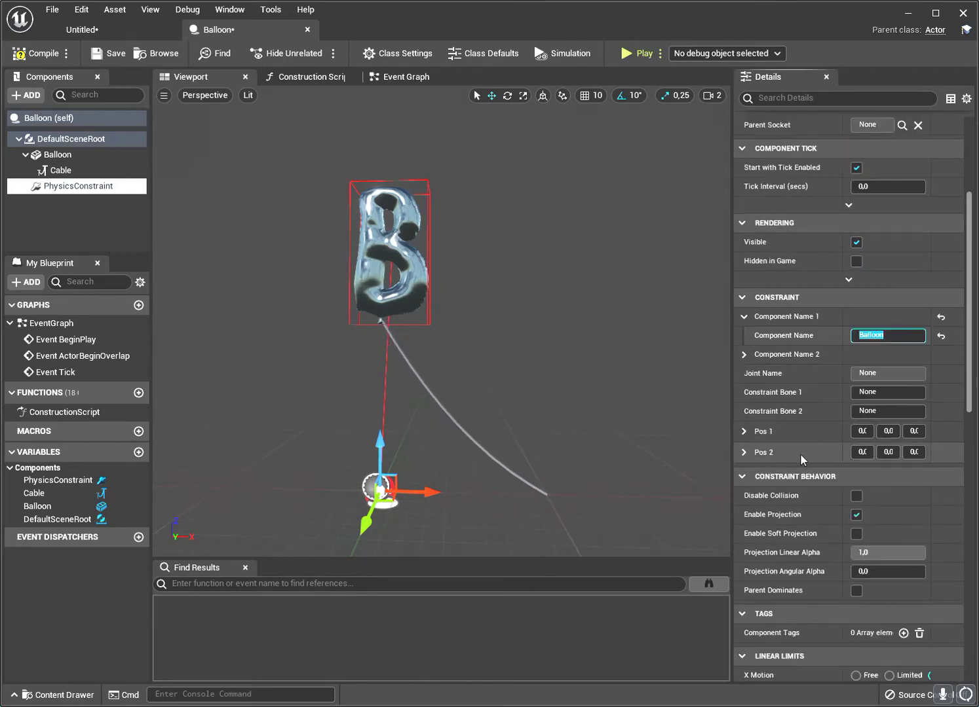
scroll(796, 451, "down", 3)
scroll(831, 465, "down", 2)
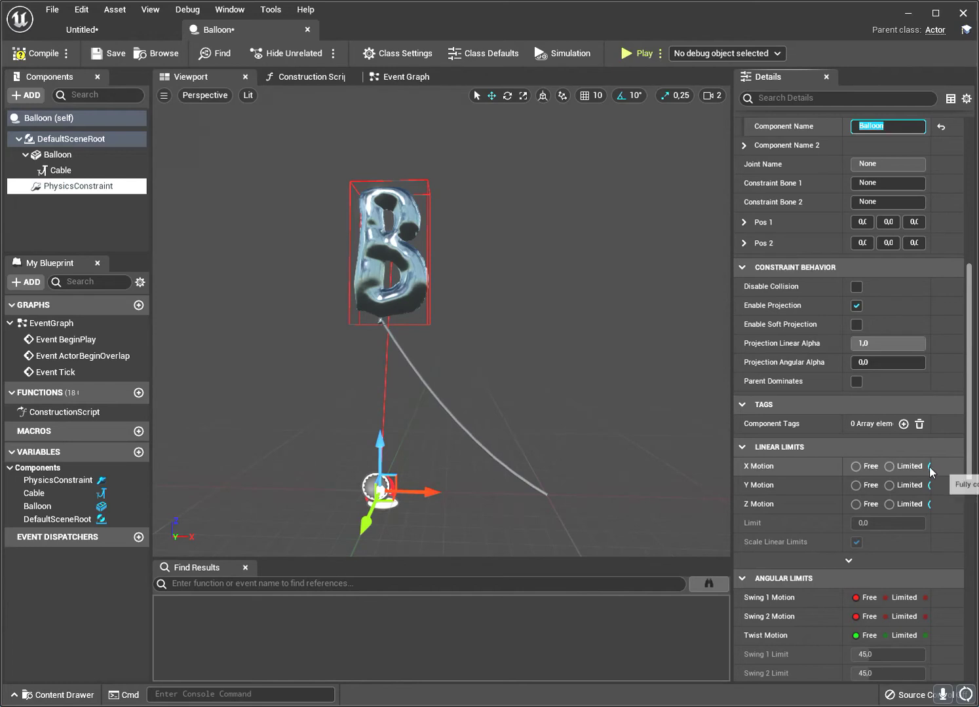
Set the constraint's X, Y and Z linear motion to Limited with a 100 limit
left_click_drag(844, 462, 799, 464)
left_click(840, 467)
left_click(840, 486)
left_click(840, 504)
left_click(835, 522)
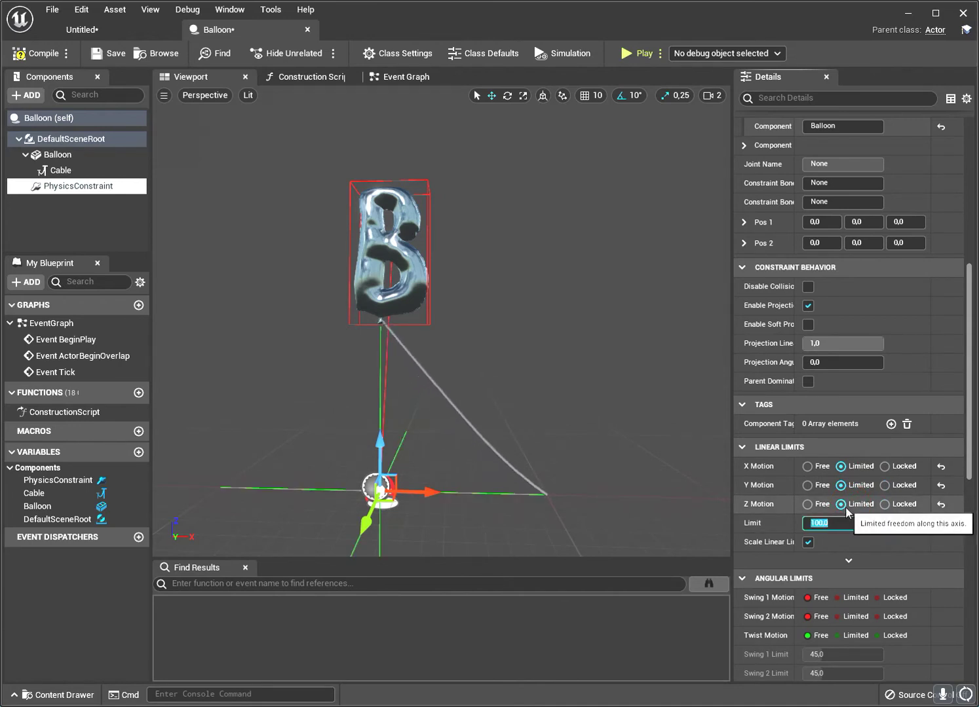
key("Return")
scroll(830, 393, "down", 3)
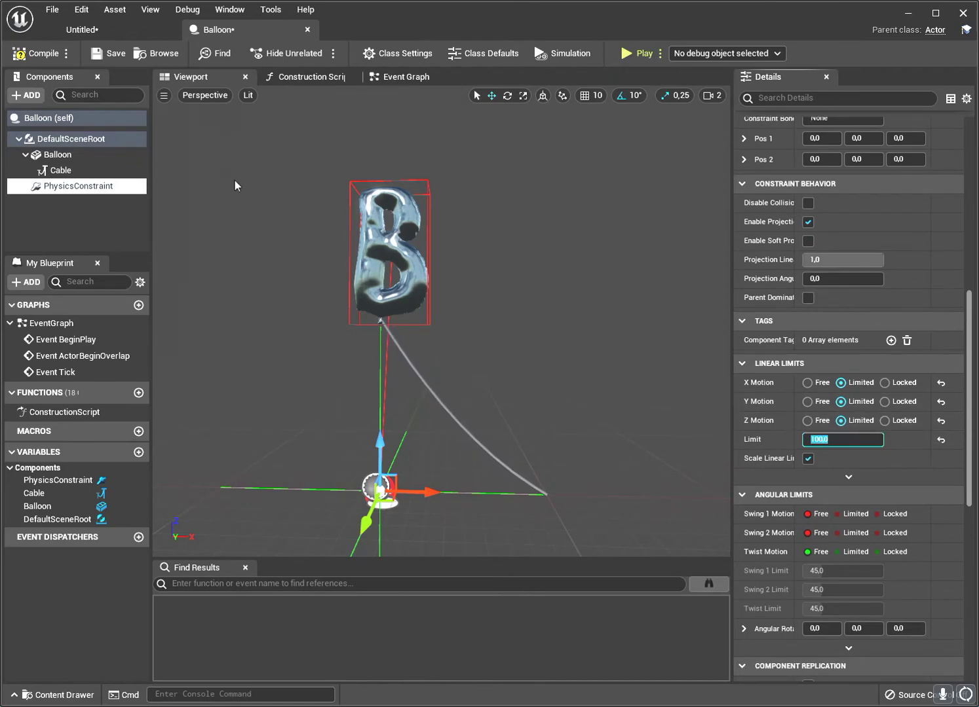
left_click(395, 79)
Delete BeginPlay and ActorBeginOverlap, and wire Event Tick to an Add Force node on Balloon
left_click_drag(350, 167, 611, 381)
key("Delete")
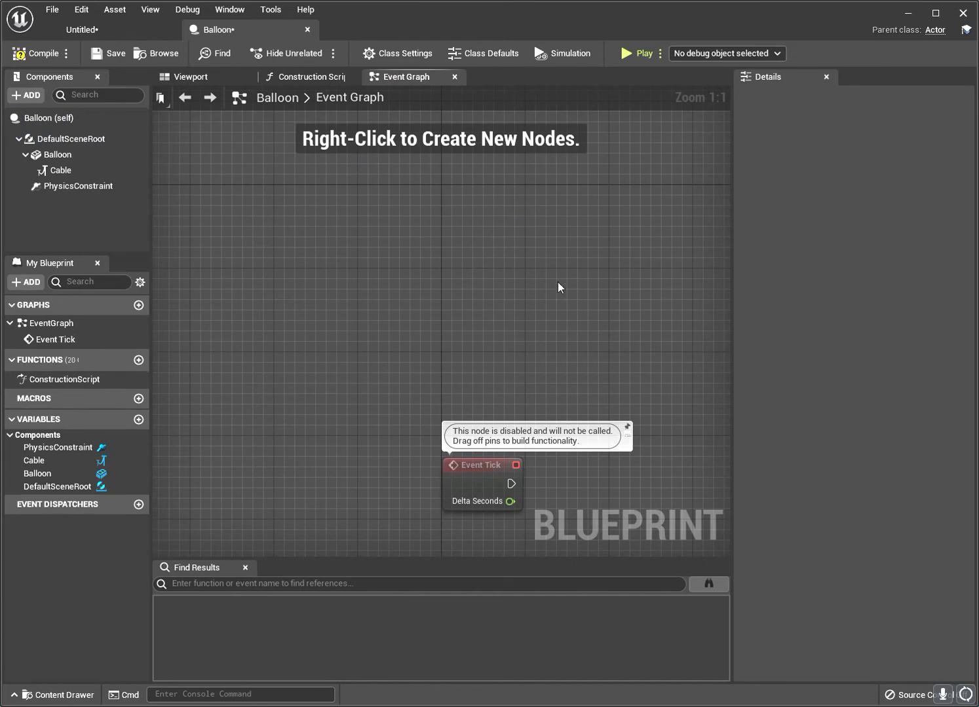
right_click_drag(557, 283, 371, 74)
left_click_drag(58, 155, 350, 364)
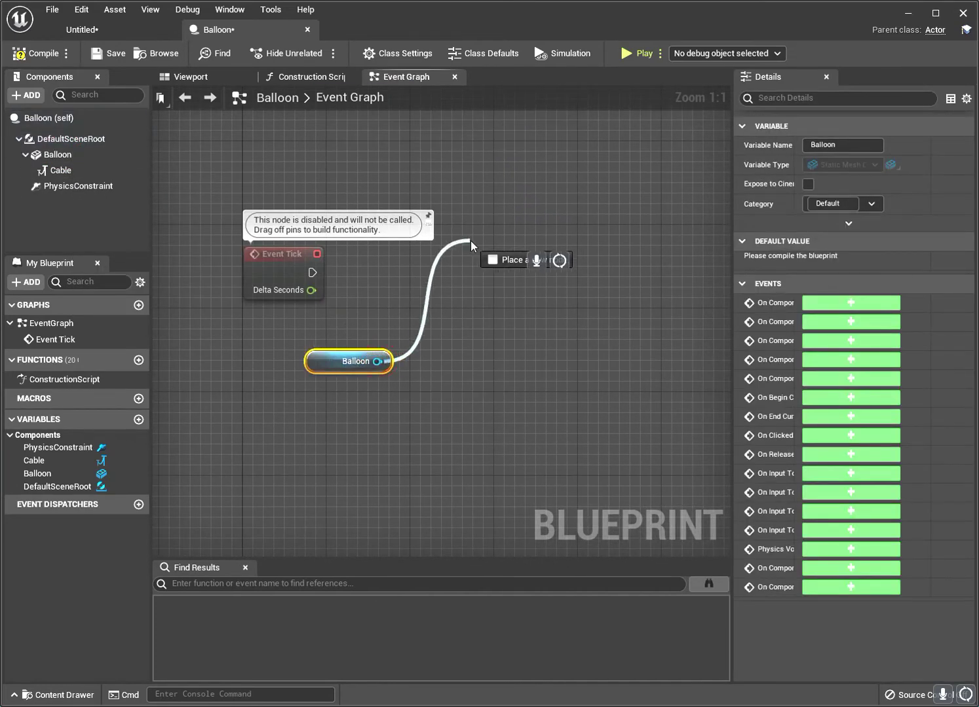
left_click_drag(379, 361, 475, 249)
type("add force")
left_click(518, 319)
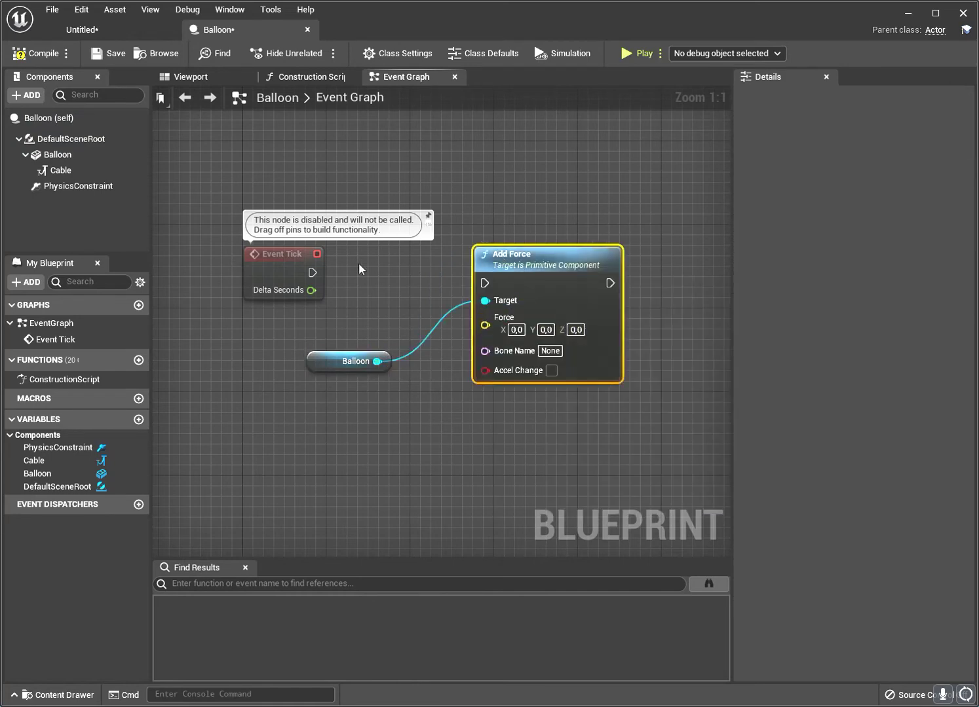
left_click_drag(439, 287, 485, 283)
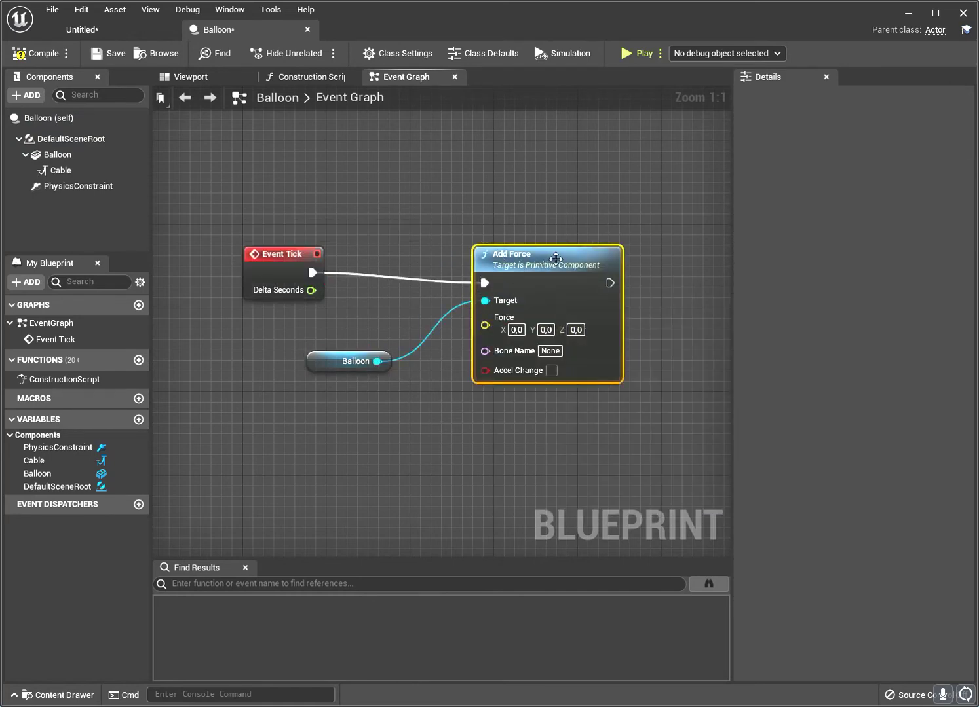
left_click_drag(551, 255, 541, 245)
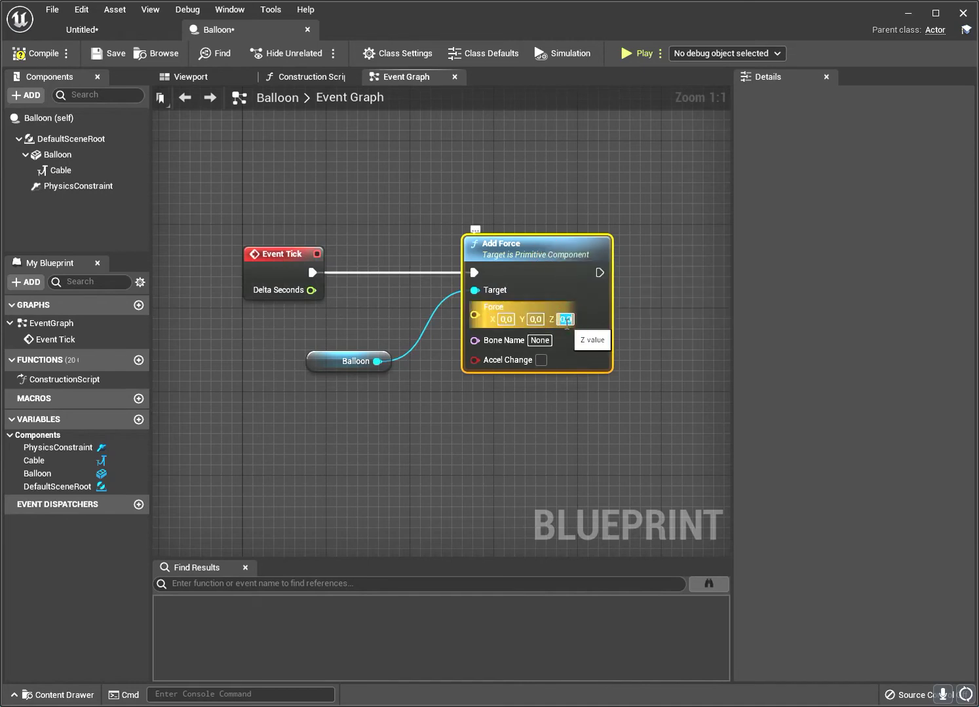
Set the Add Force Z value to 1000 and compile the Blueprint
type("1000")
key("Return")
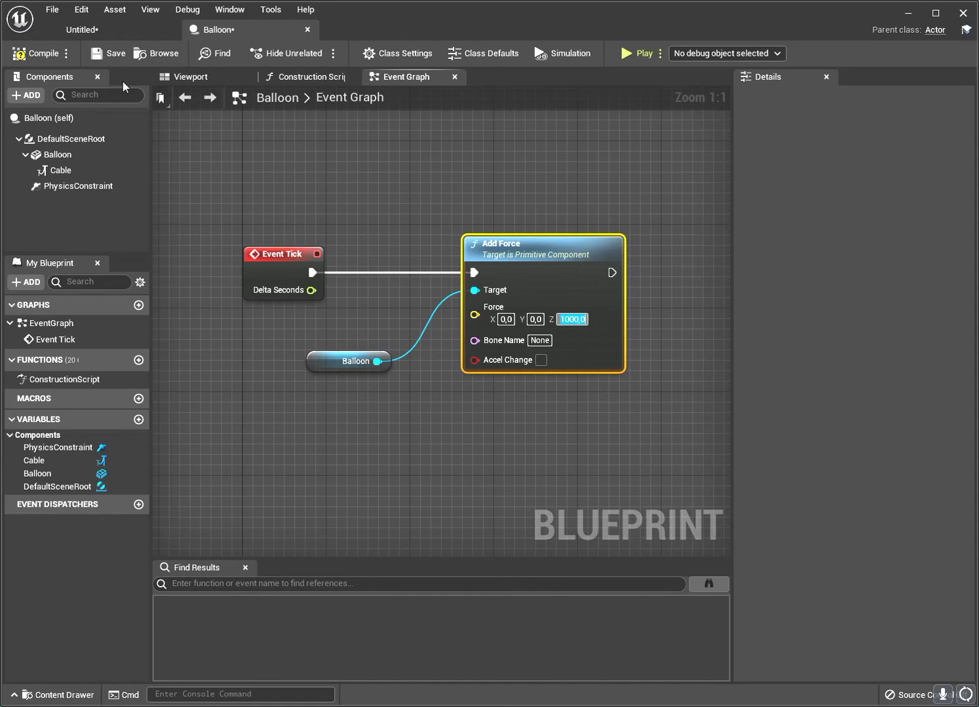
left_click(34, 55)
left_click(118, 57)
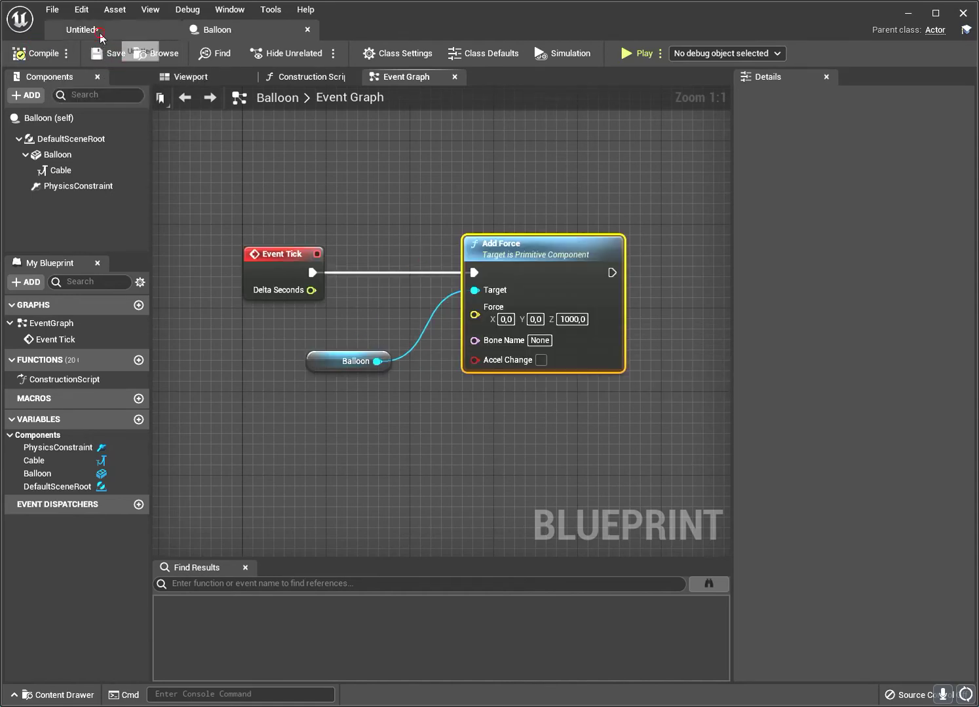
Drop a Balloon actor into the level and play-test the B balloon floating on its cable
left_click(98, 30)
mouse_move(383, 565)
left_mouse_down()
mouse_move(350, 354)
mouse_move(363, 426)
left_mouse_up()
right_click_drag(529, 324, 529, 367)
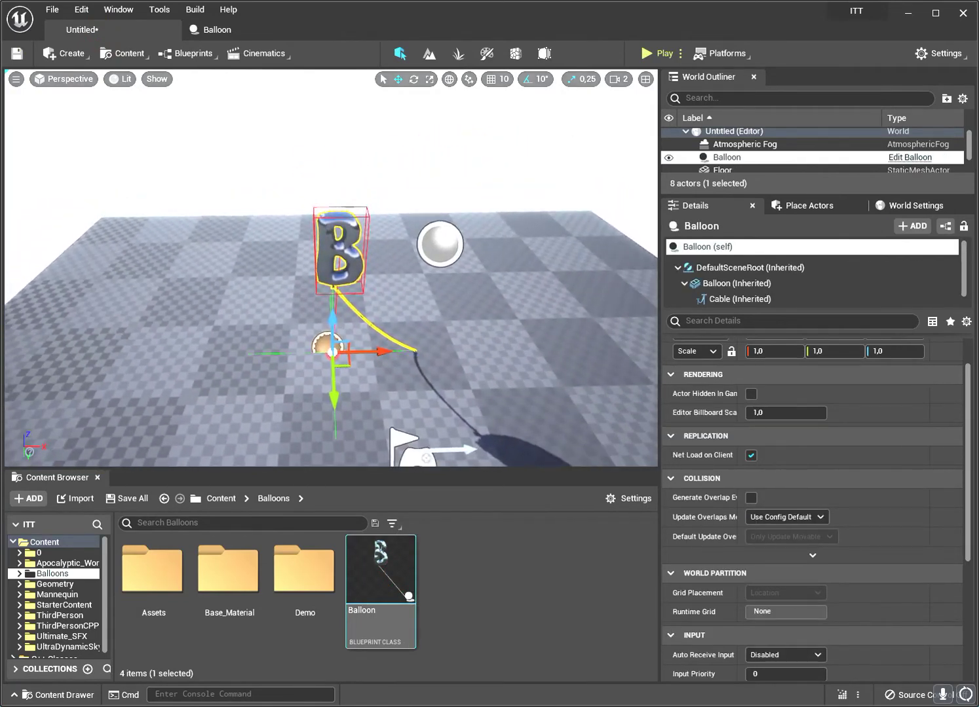
right_click_drag(530, 367, 459, 83)
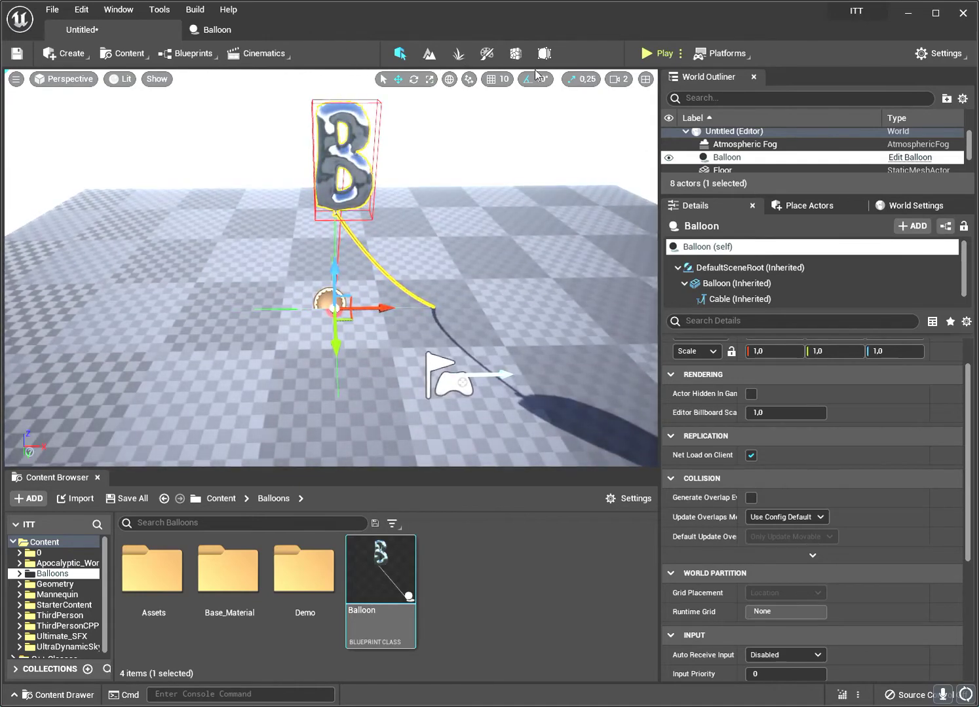
left_click(649, 52)
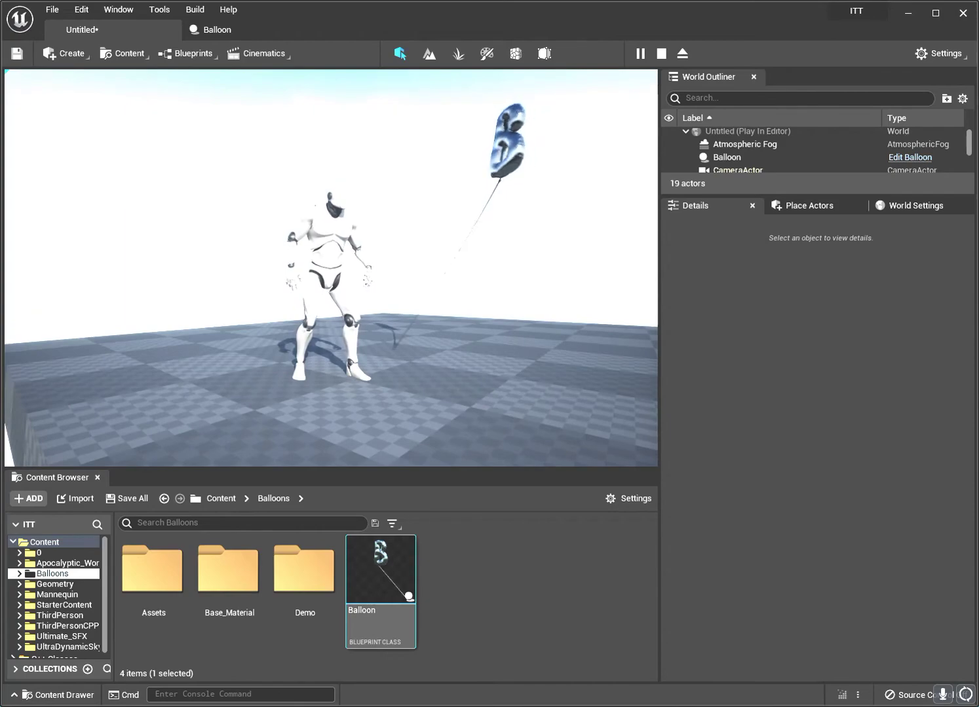
key("Escape")
Set the Balloon cable's End Location X to 10 and recompile
double_click(380, 570)
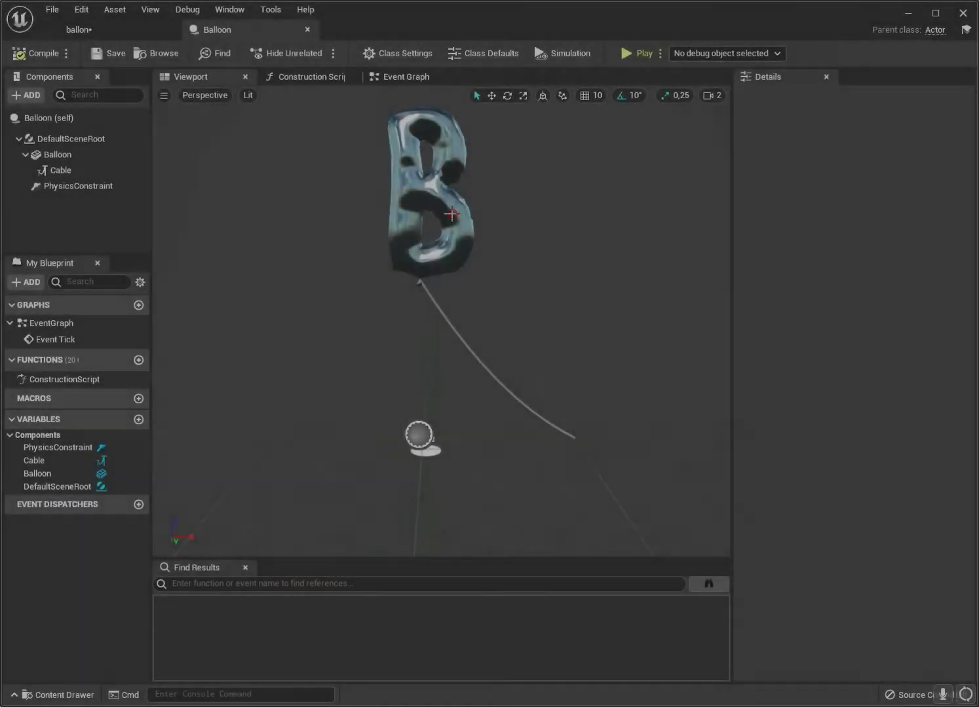
left_click(450, 214)
left_click(445, 312)
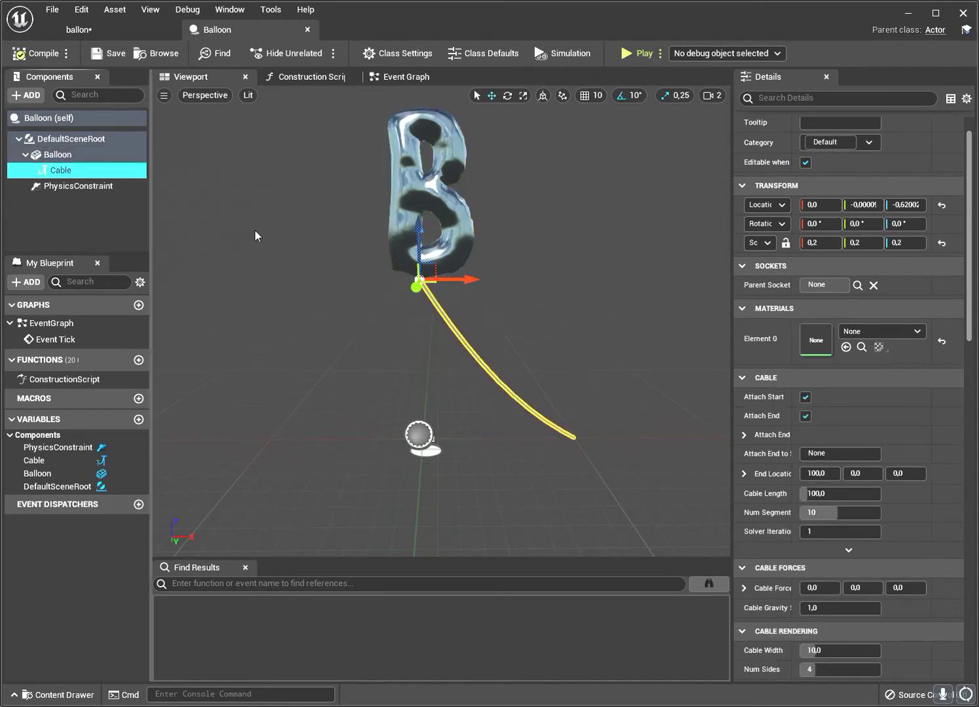
left_click(810, 473)
type("10")
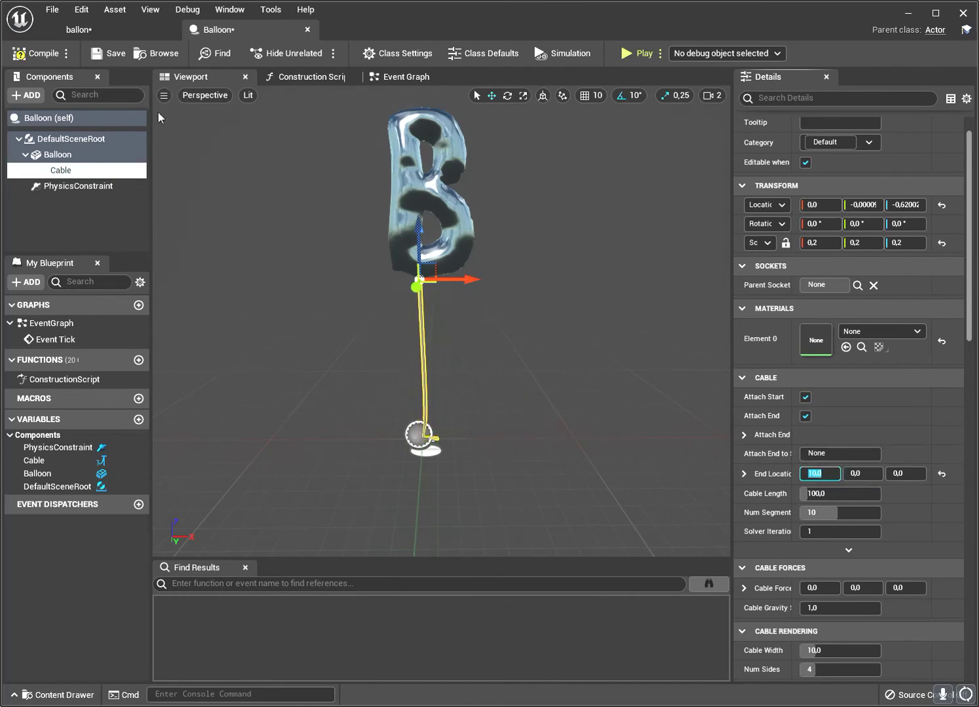
left_click(39, 54)
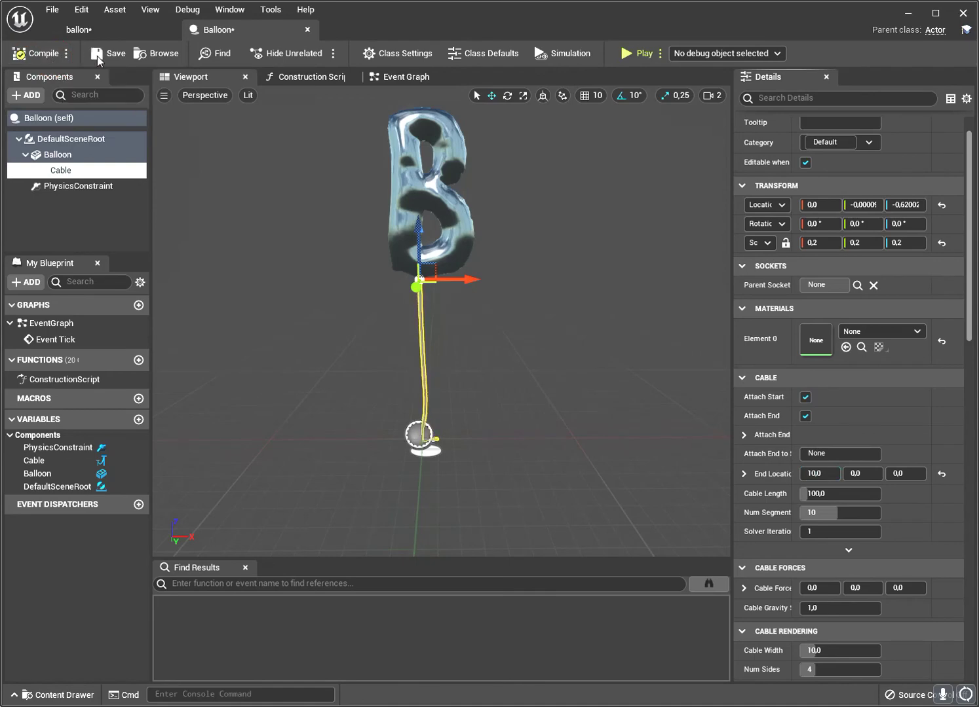
Play the level again, walking forward to check the straightened cable
left_click(78, 29)
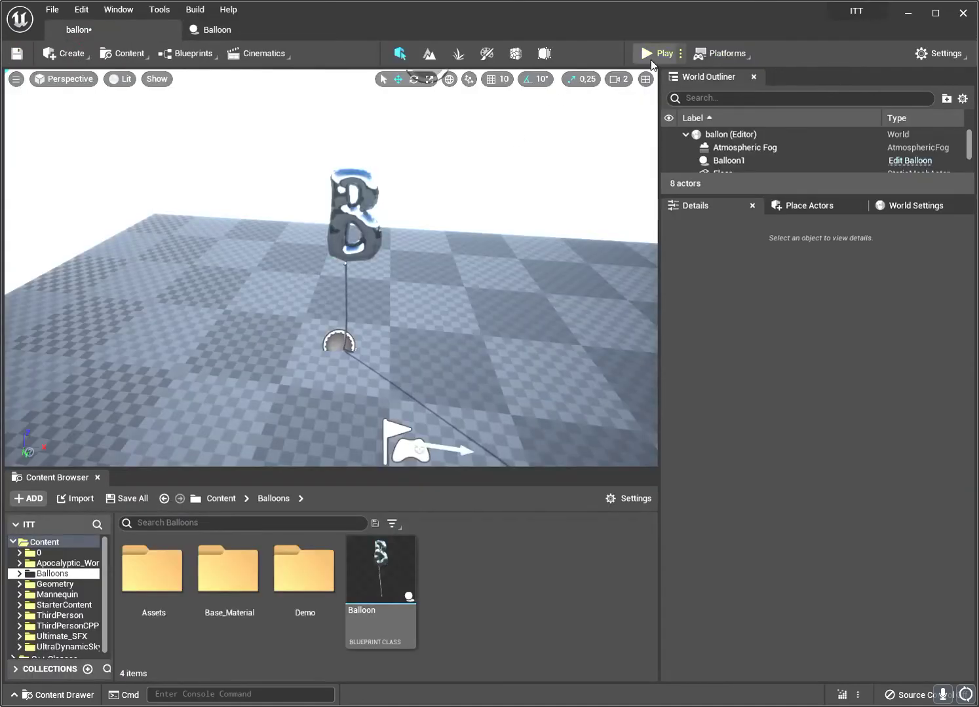
left_click(654, 53)
key("w")
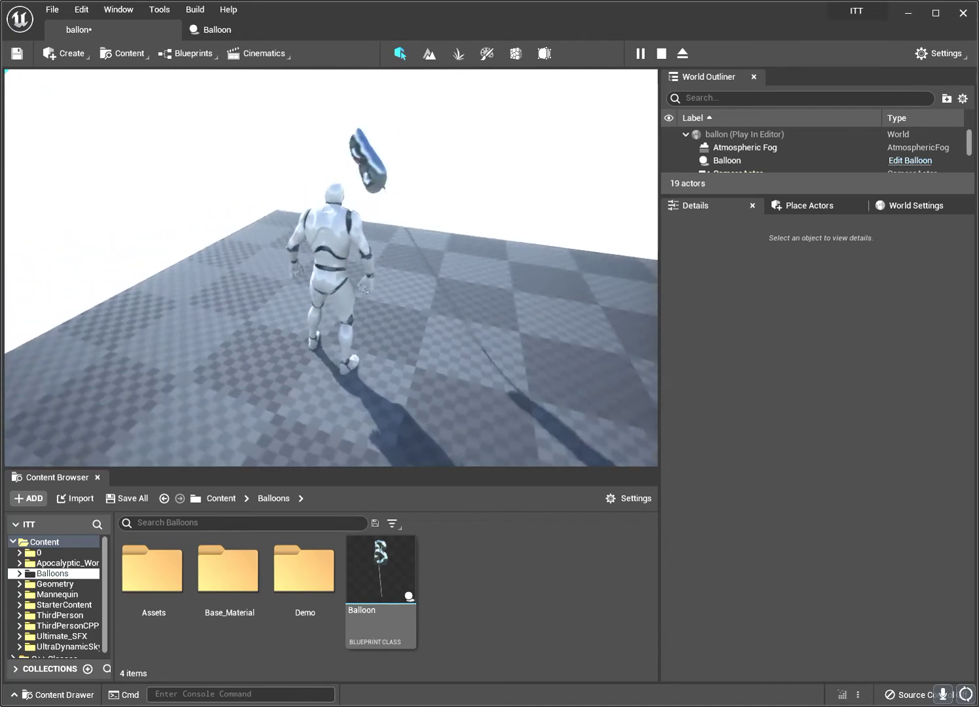
key("shift+F1")
key("Escape")
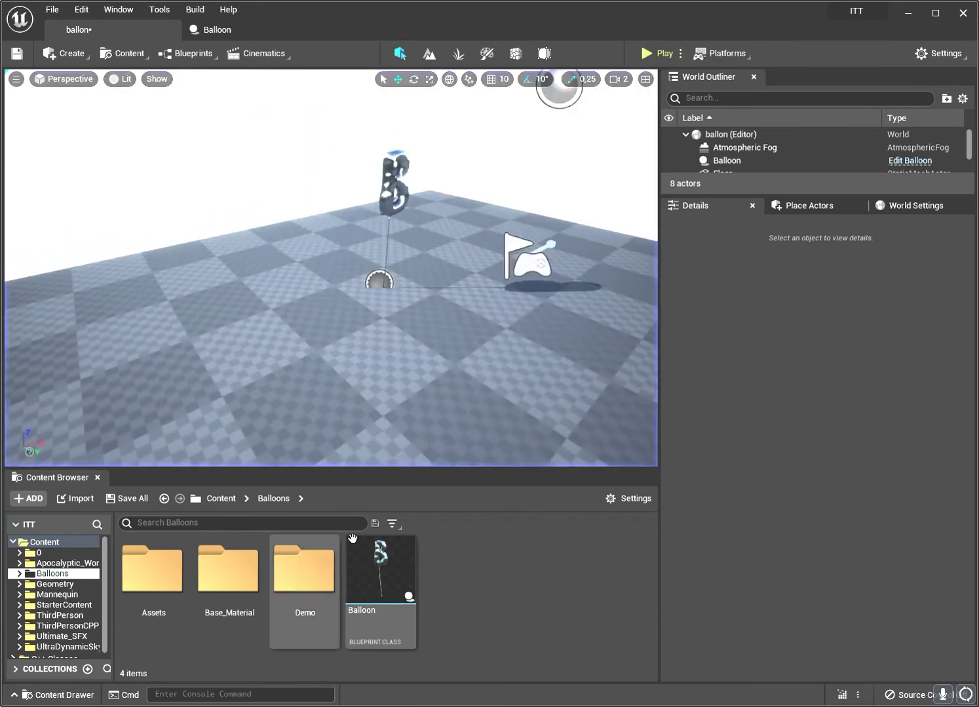
right_click(379, 562)
Duplicate the Balloon Blueprint as Balloon_C and open it in the 3D view
left_click(433, 311)
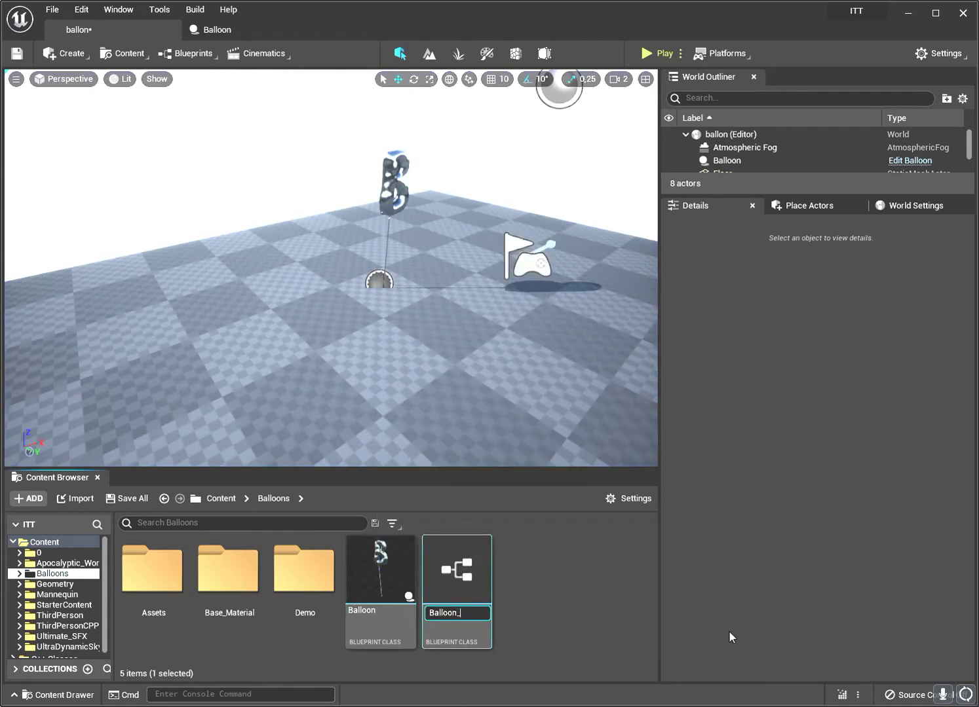
double_click(465, 568)
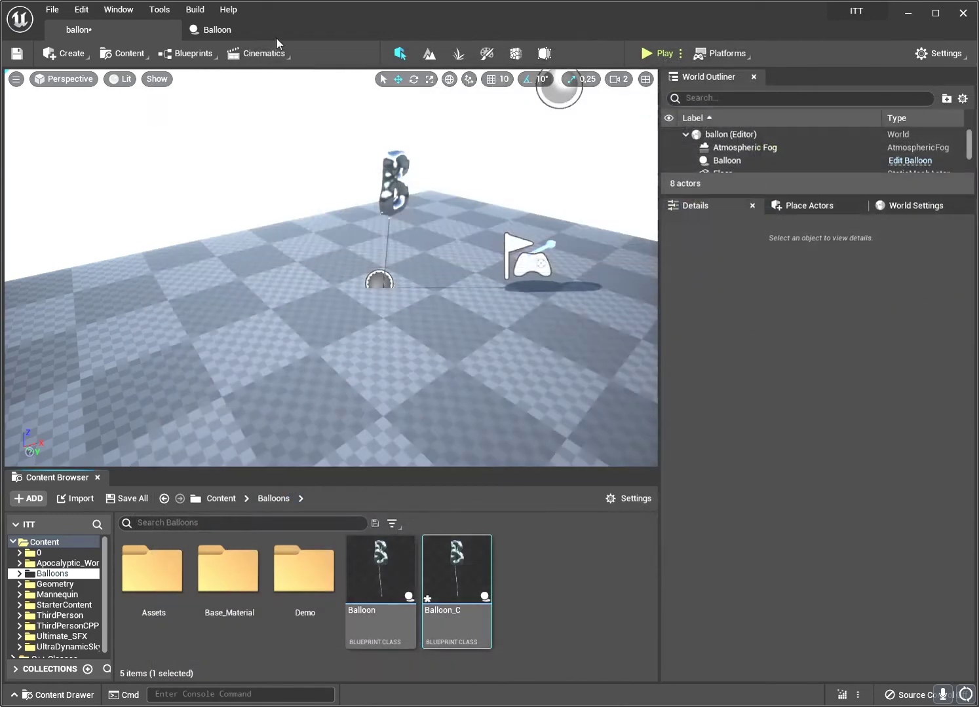
left_click_drag(235, 113, 272, 32)
right_click_drag(406, 197, 166, 216)
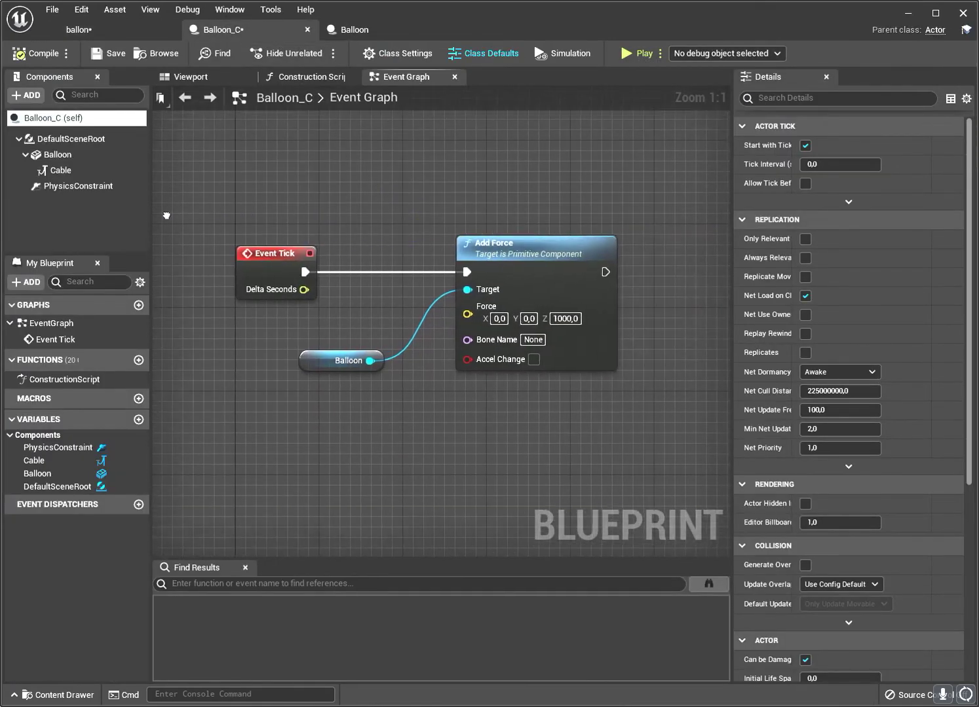
left_click(176, 80)
Swap the balloon mesh to SM_letter_C_noRope and compile Balloon_C
left_click(448, 267)
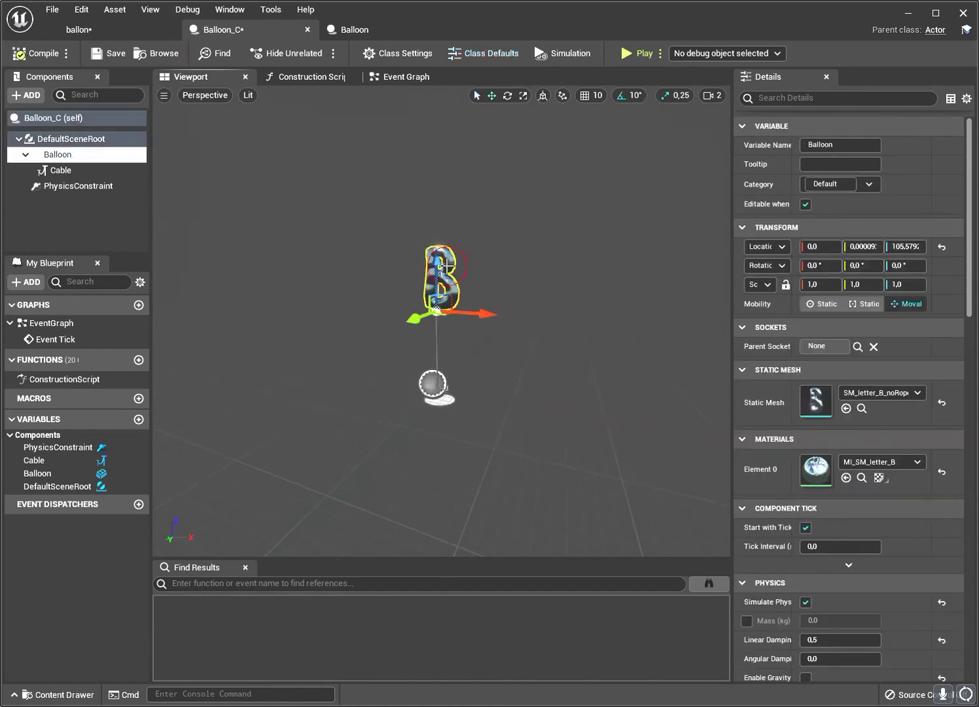
left_click(876, 395)
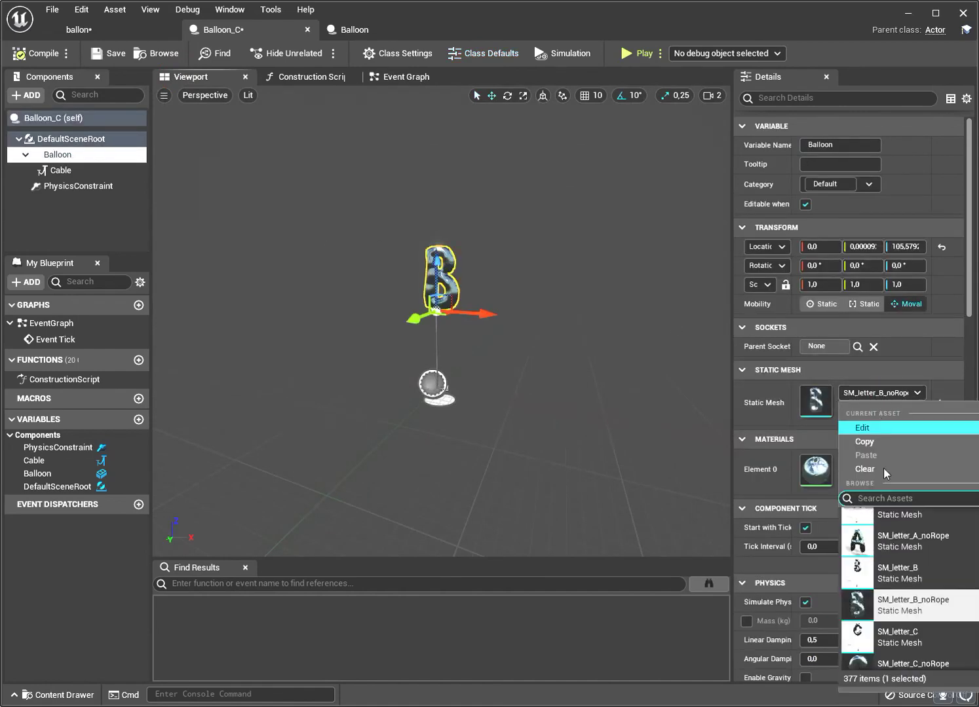
left_click(924, 665)
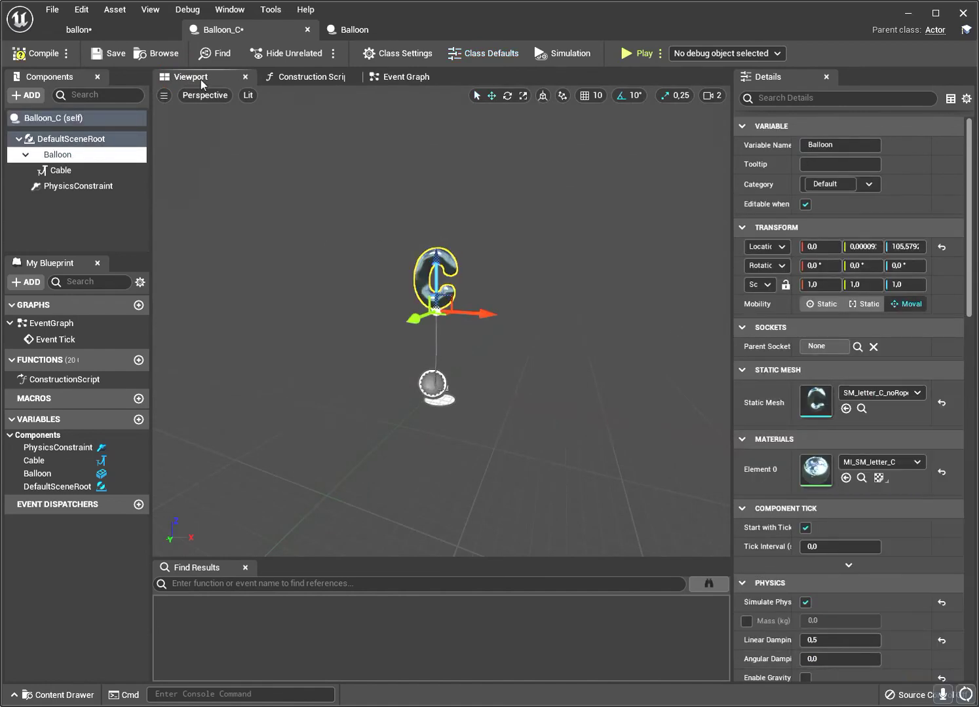
left_click(41, 54)
left_click(139, 32)
Place a Balloon_C actor beside the B balloon and walk around both in Play mode
left_click_drag(458, 572, 338, 311)
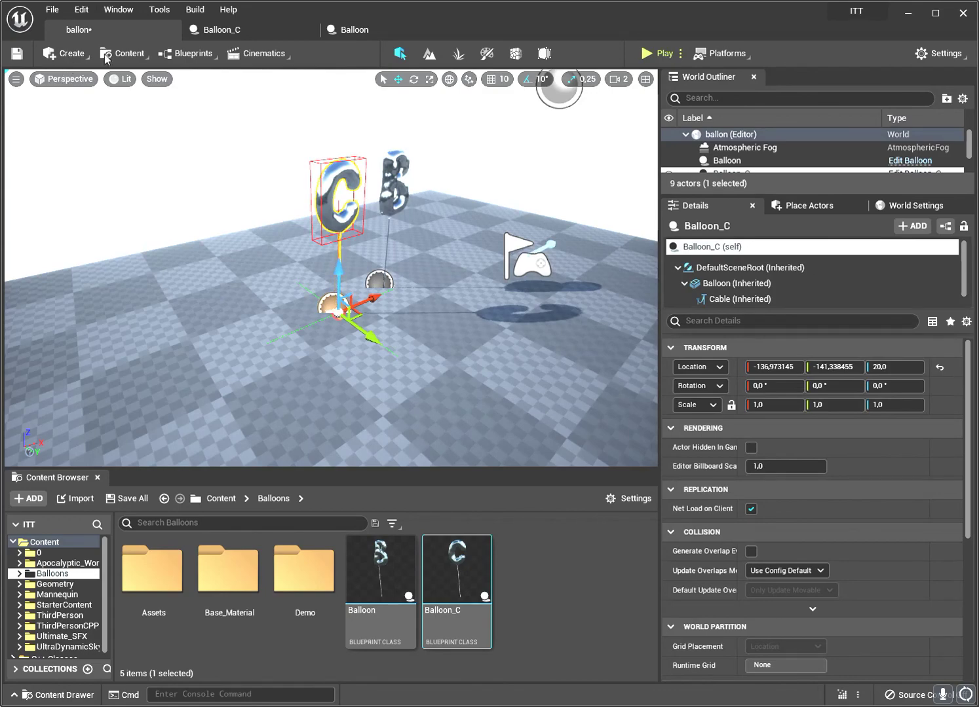
left_click(642, 61)
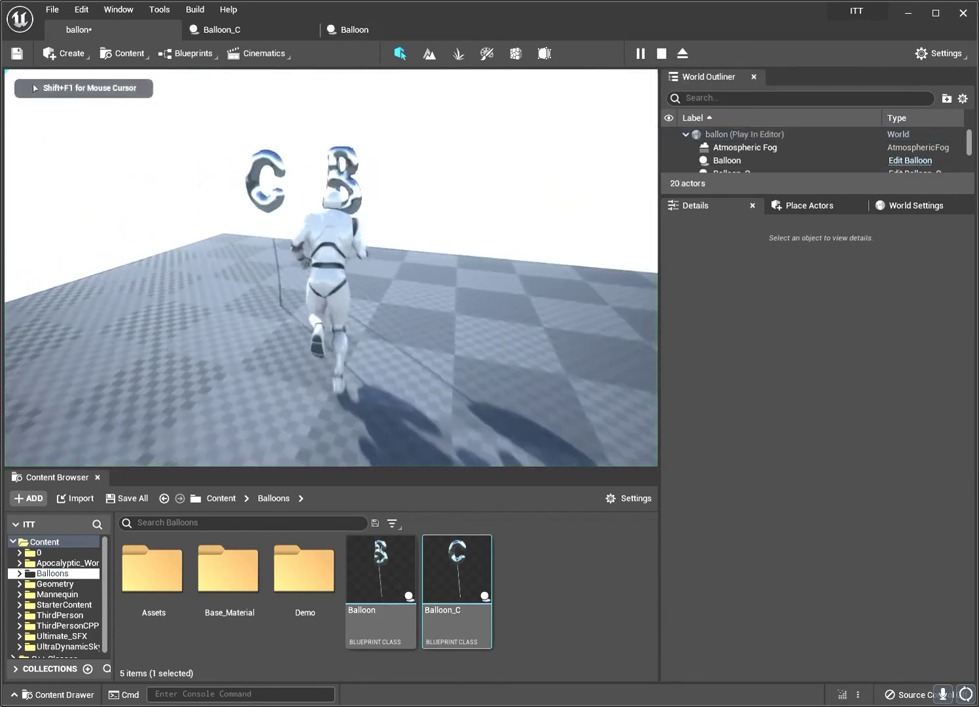
key("w")
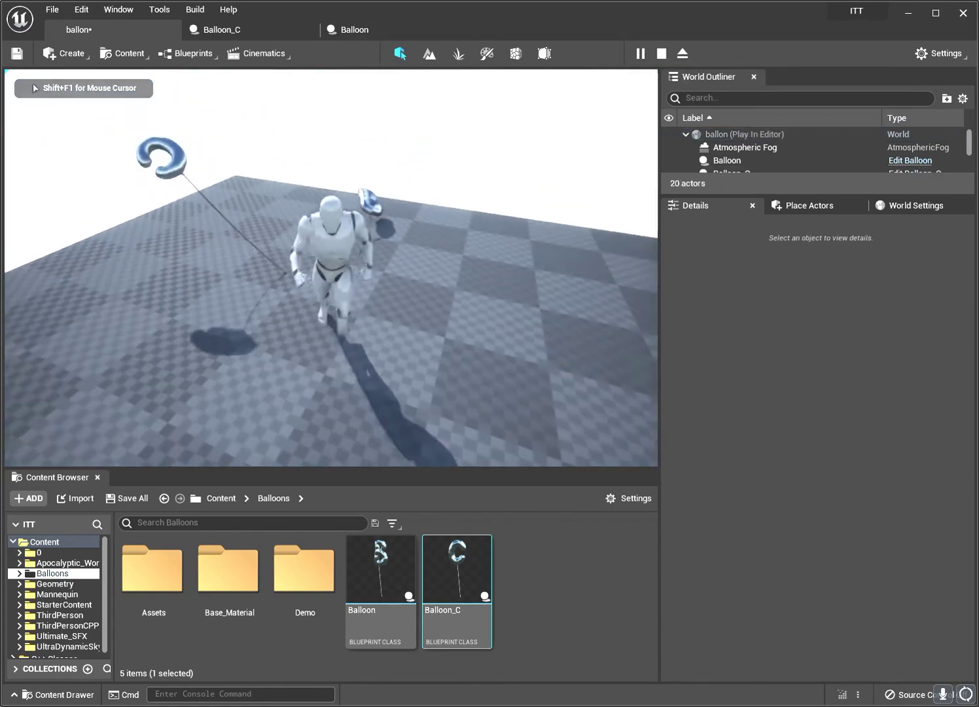